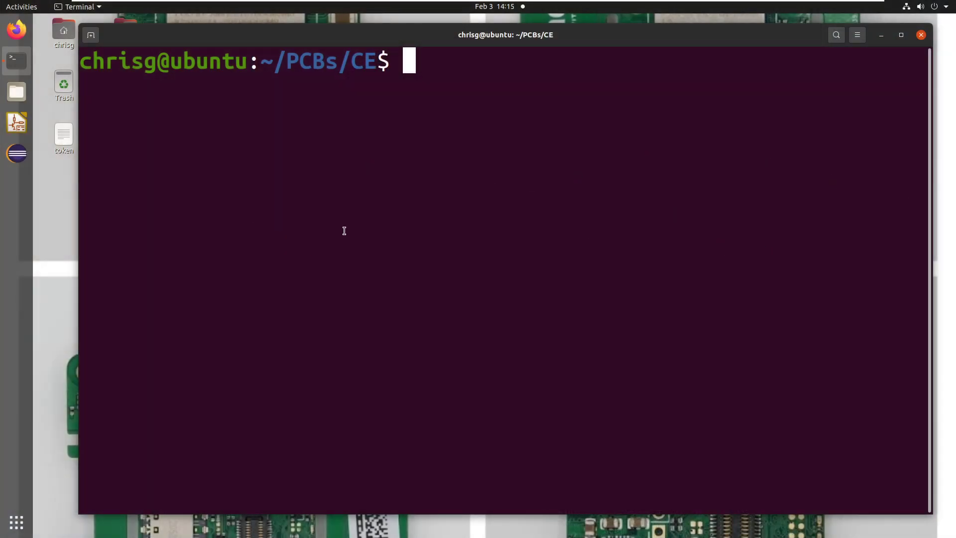
Step: Launch KiCad nightly in the background with 'kicad-nightly &', maximize it, and return to the terminal
type("kicad-night")
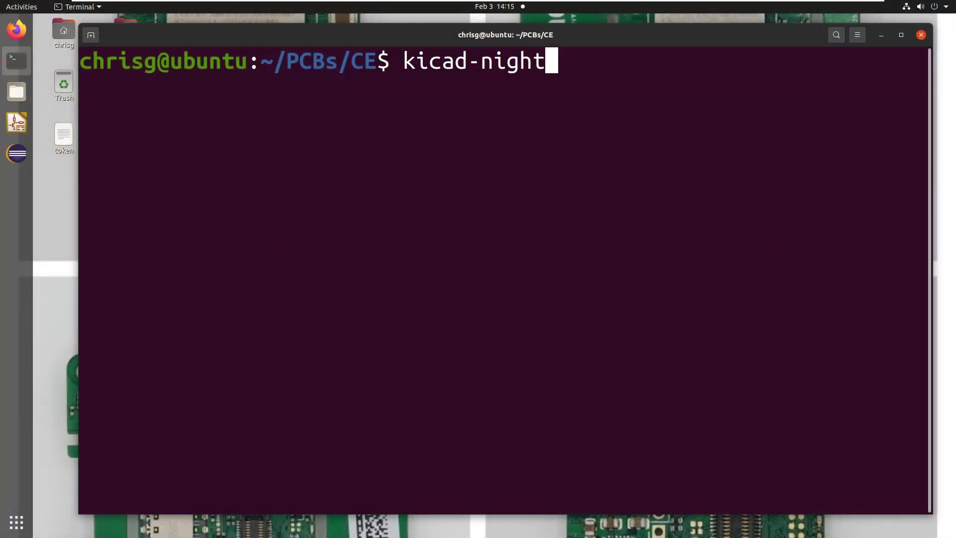
type("ly &")
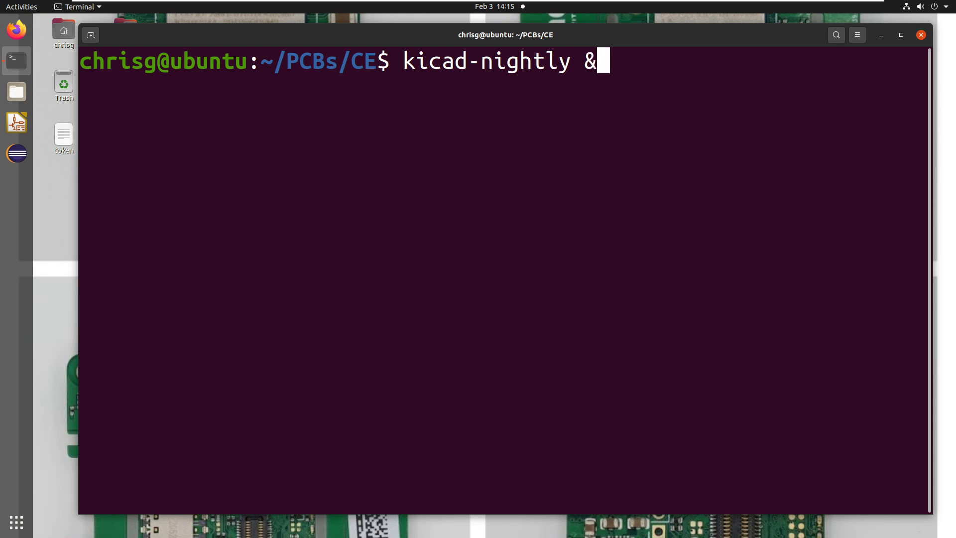
key("Return")
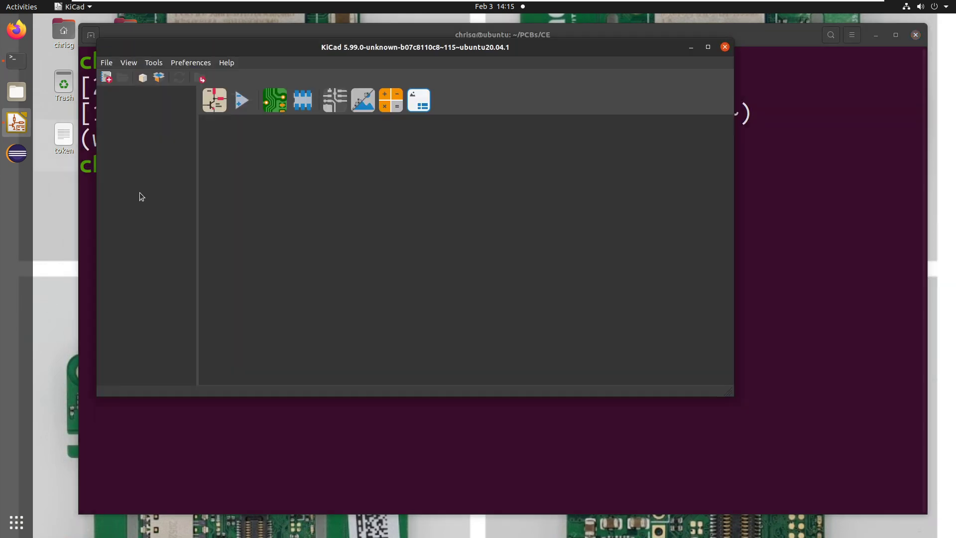
double_click(272, 51)
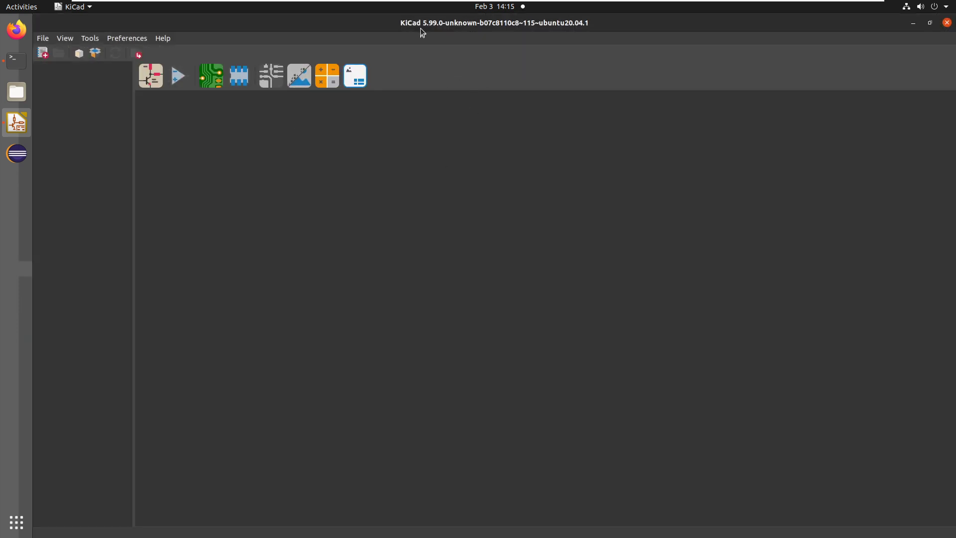
key("alt+Tab")
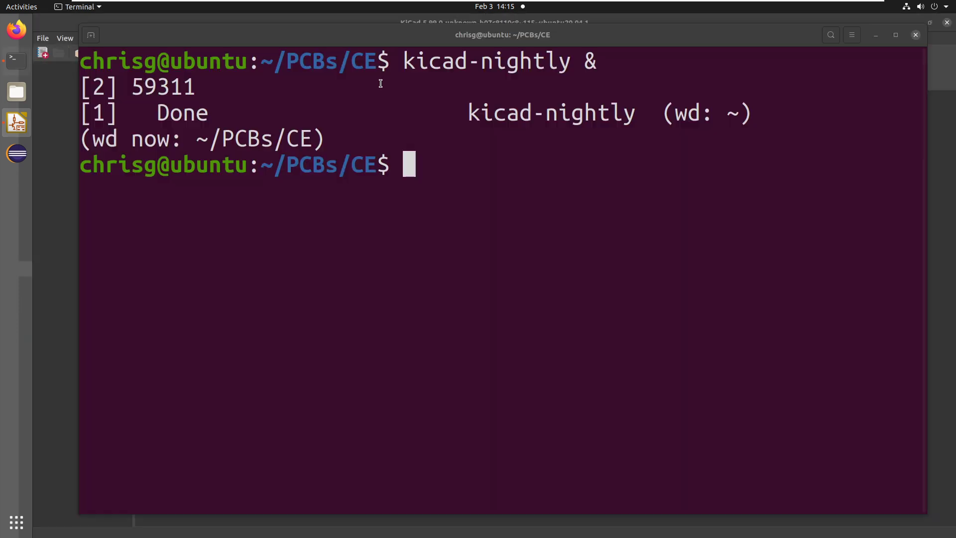
key("alt+Tab")
key("alt+Tab")
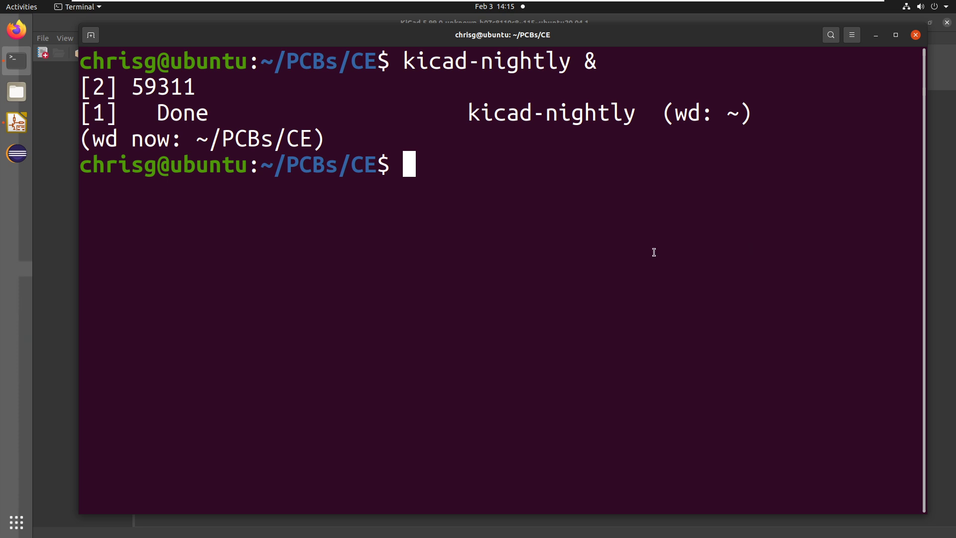
Step: Clone the Adafruit Feather M4 Express PCB repository into ~/PCBs/CE with git clone and the pasted URL
type("git clone")
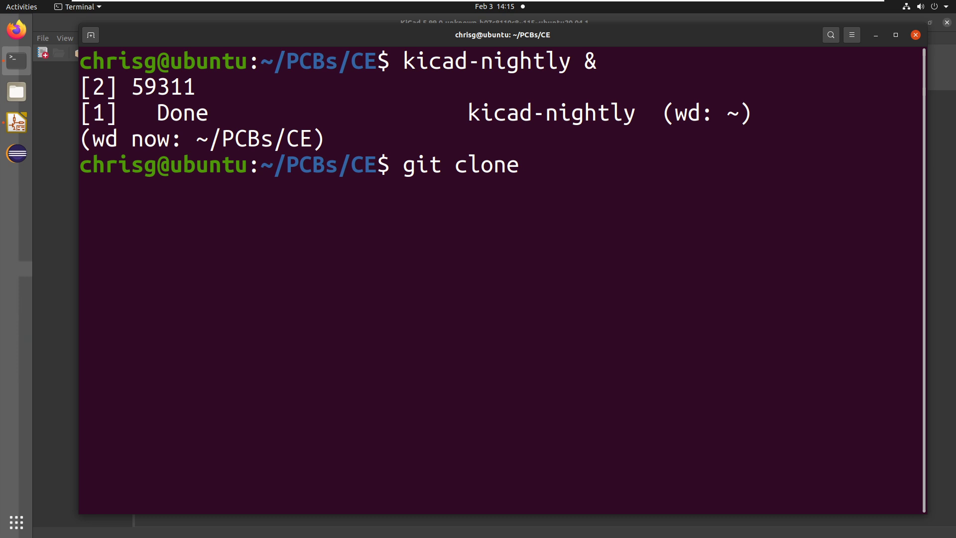
key("ctrl+shift+v")
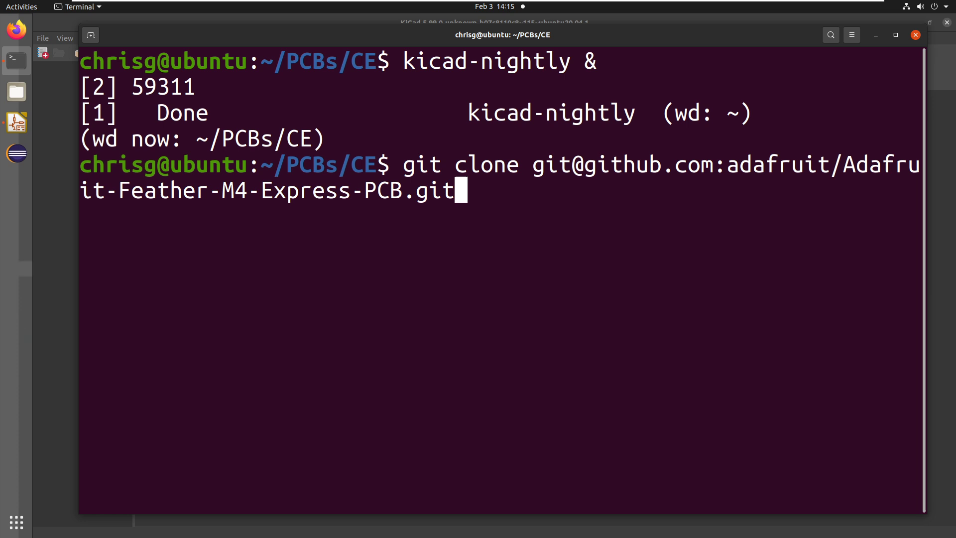
key("Return")
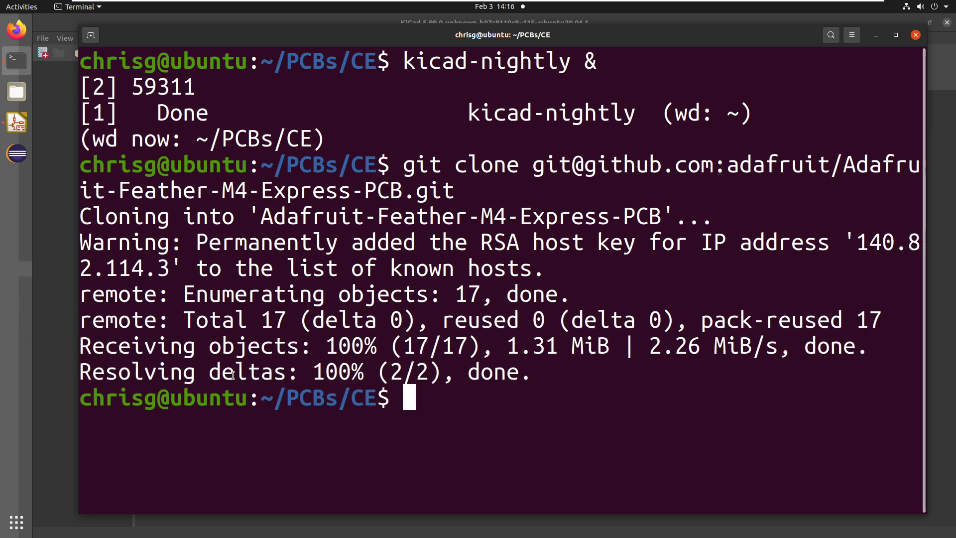
Step: Start an EAGLE project import and select the Adafruit Feather M4 Express schematic file
left_click(17, 122)
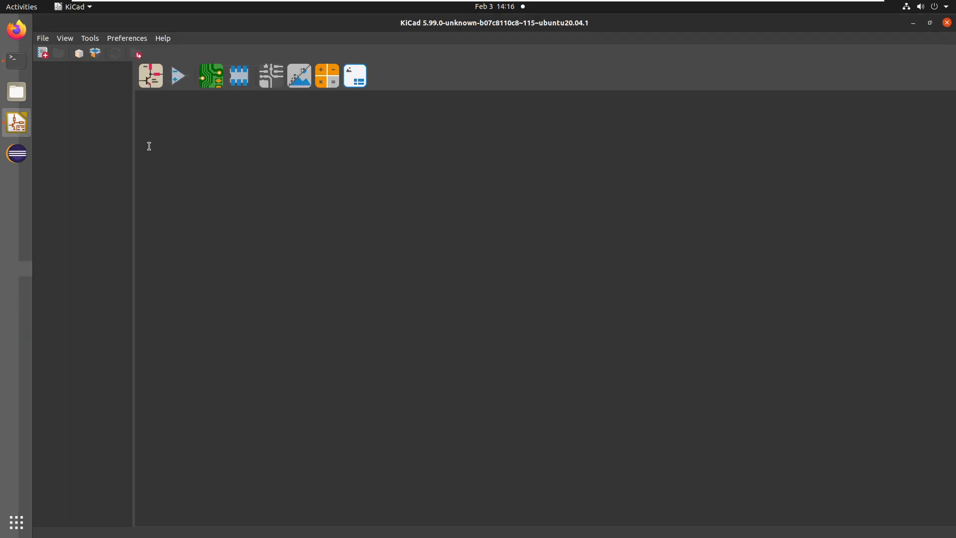
left_click(42, 40)
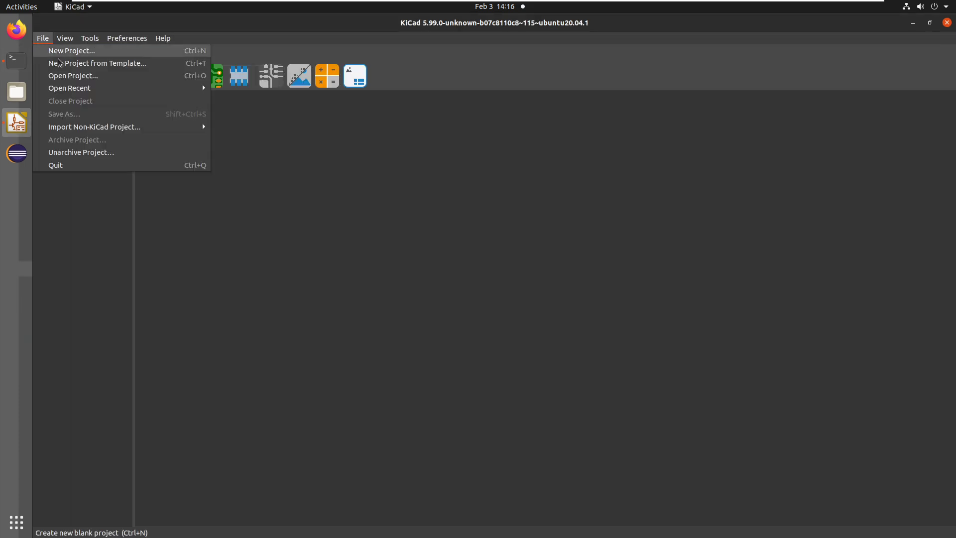
mouse_move(86, 132)
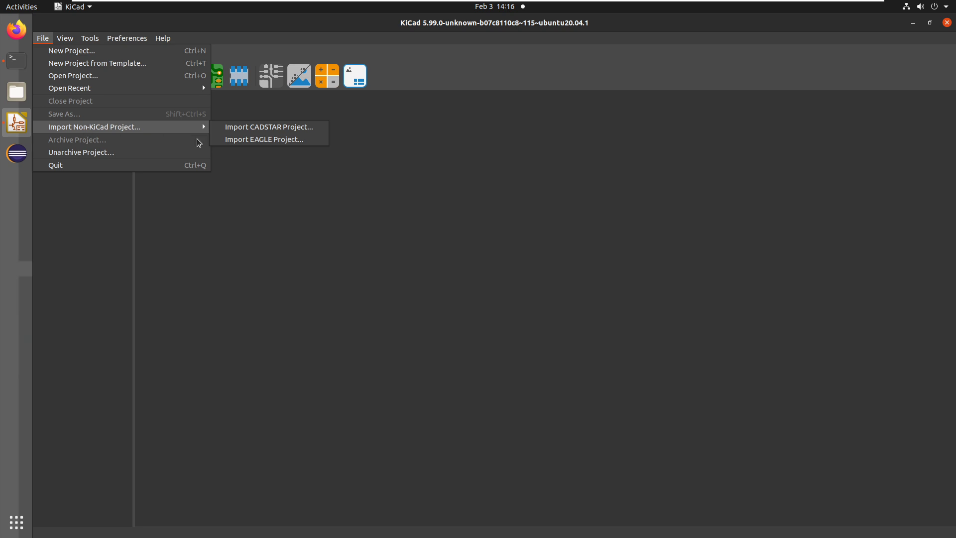
left_click(231, 140)
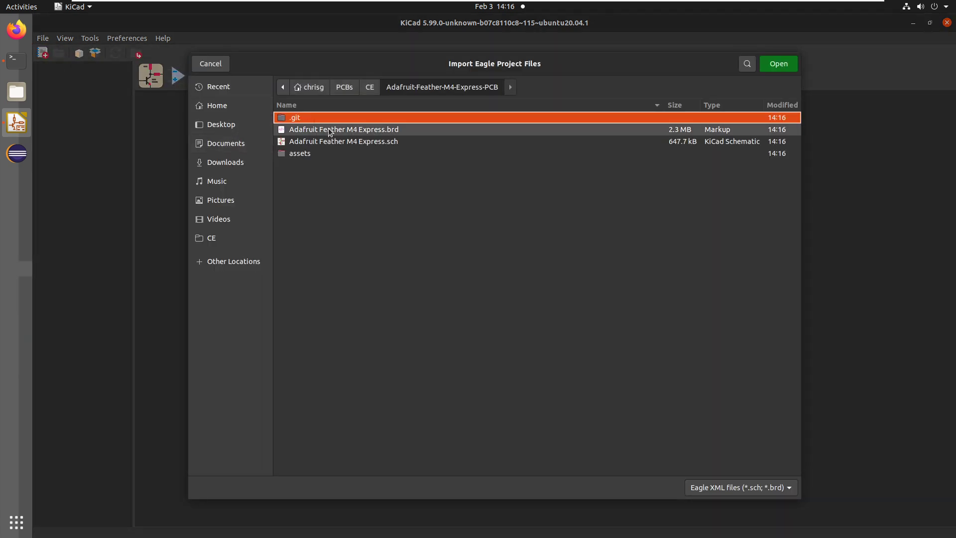
left_click(381, 131)
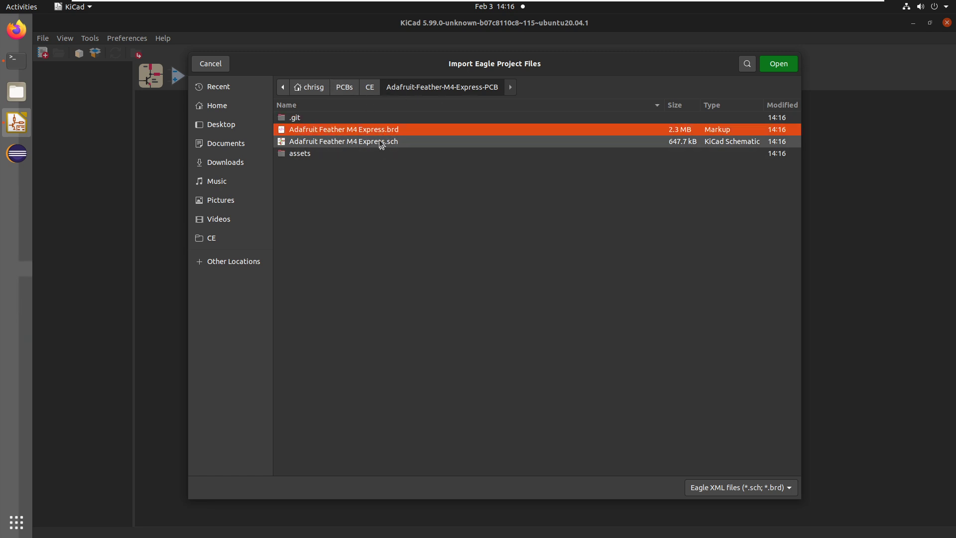
double_click(378, 139)
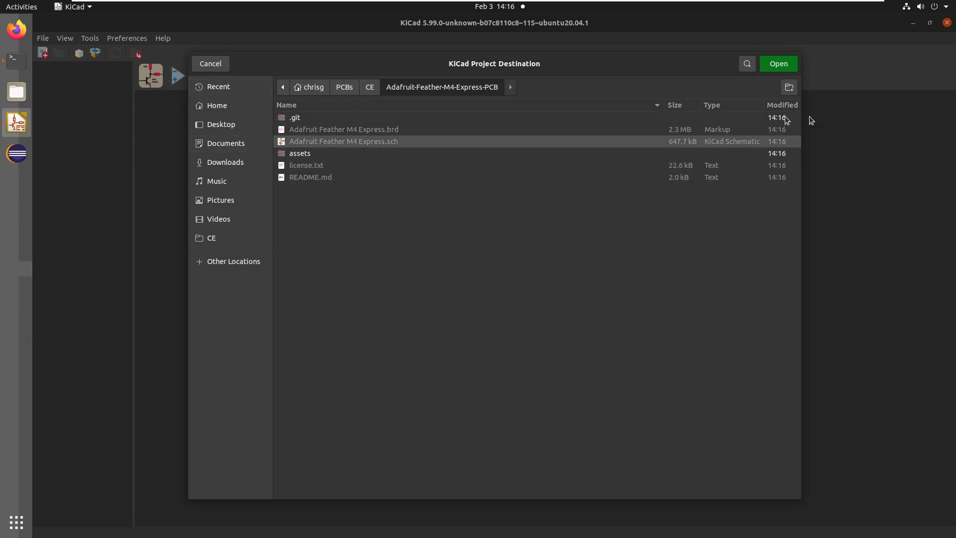
Step: Create a new 'KiCad-Version' folder and confirm it as the import destination
left_click(794, 87)
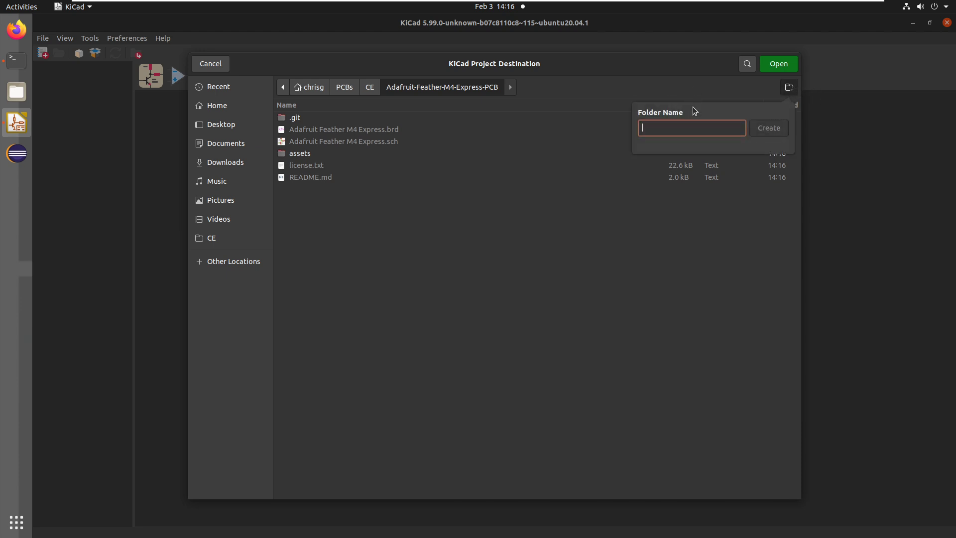
type("KiC")
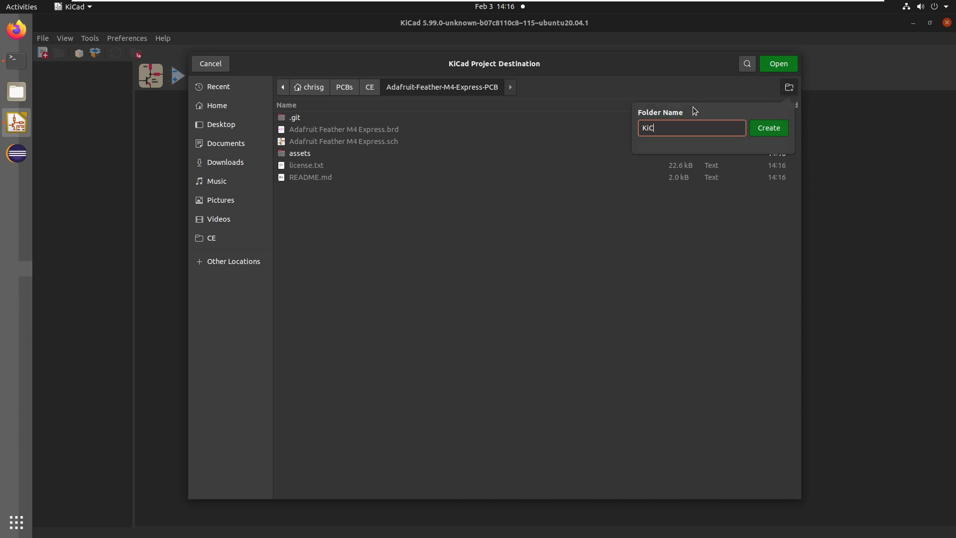
type("ad-Version")
key("Return")
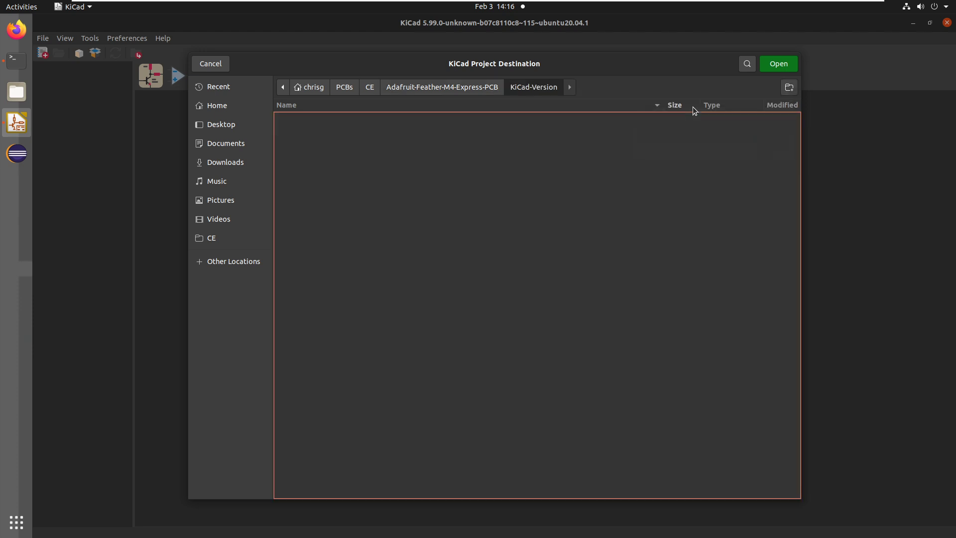
left_click(779, 65)
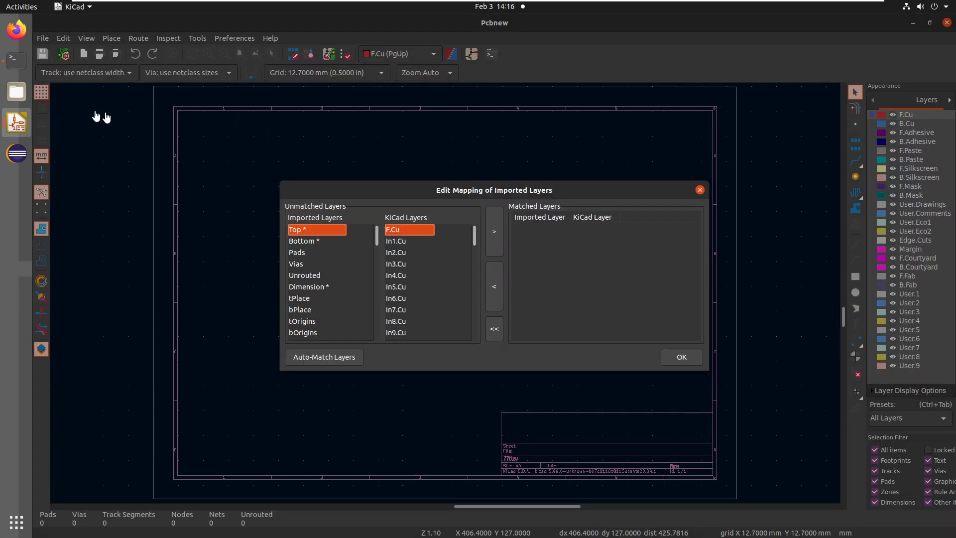
Step: List the open KiCad windows from the dock icon while the layer-mapping dialog waits
left_click(24, 124)
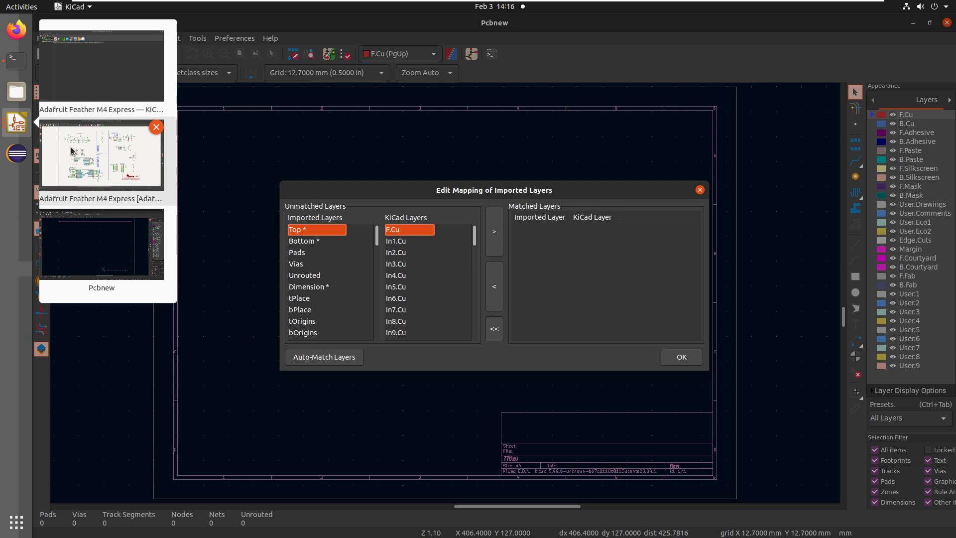
left_click(115, 158)
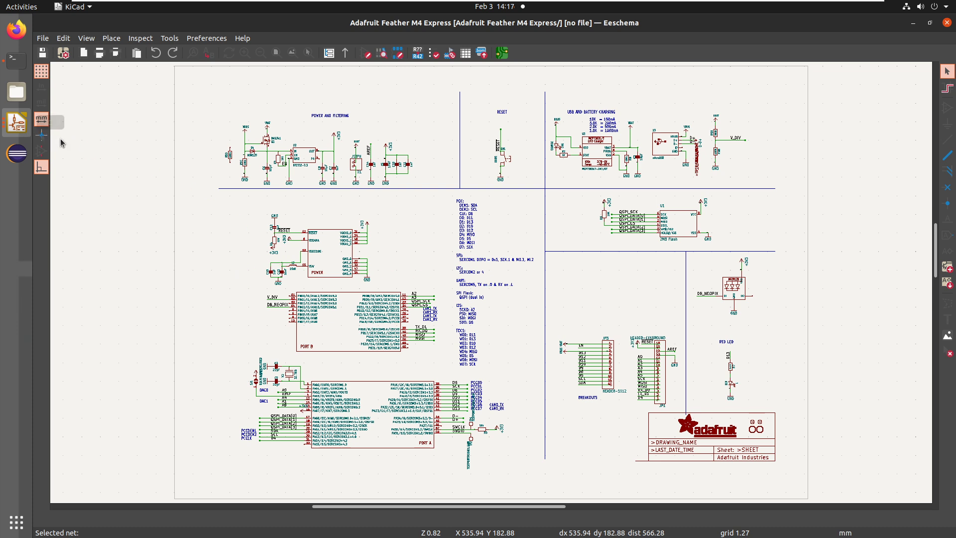
left_click(16, 128)
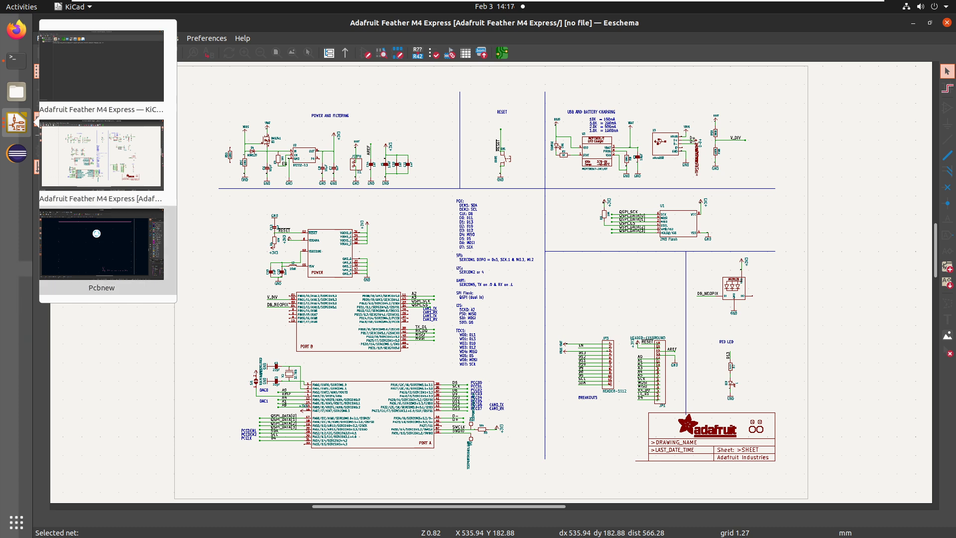
left_click(104, 234)
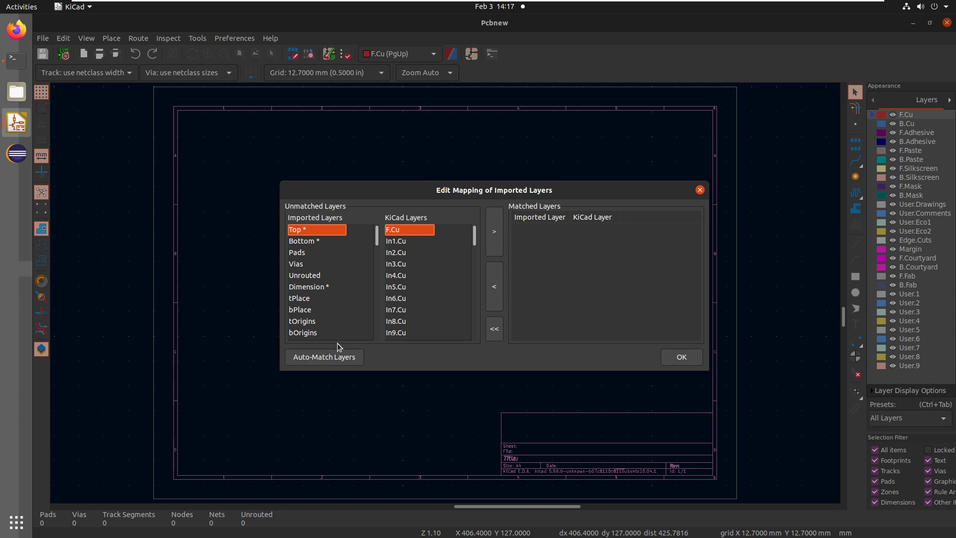
Step: Auto-match the Eagle layers (Top to F.Cu, Bottom to B.Cu, bDocu to B.Fab) and review the lists
left_click(321, 359)
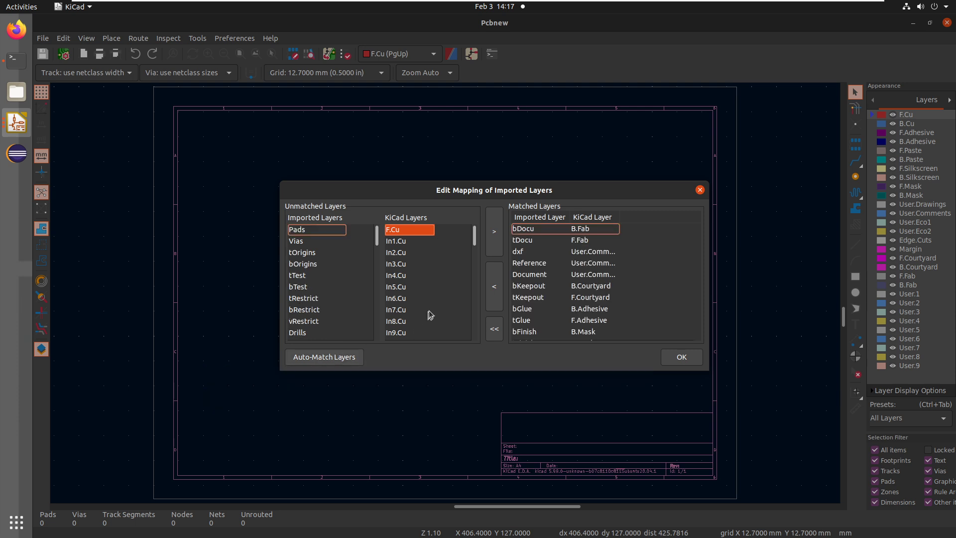
left_click(523, 230)
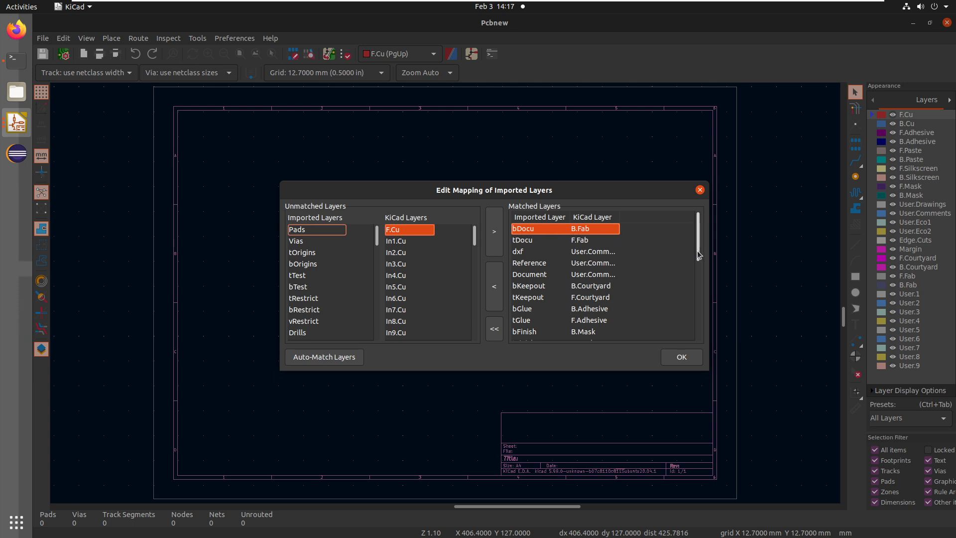
scroll(697, 252, "down", 1)
scroll(700, 262, "down", 1)
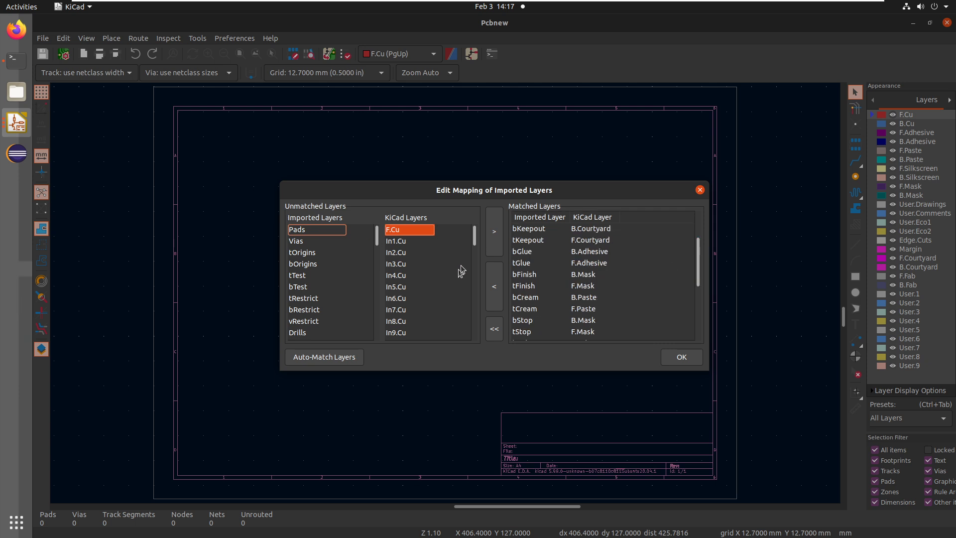
left_click_drag(476, 240, 477, 290)
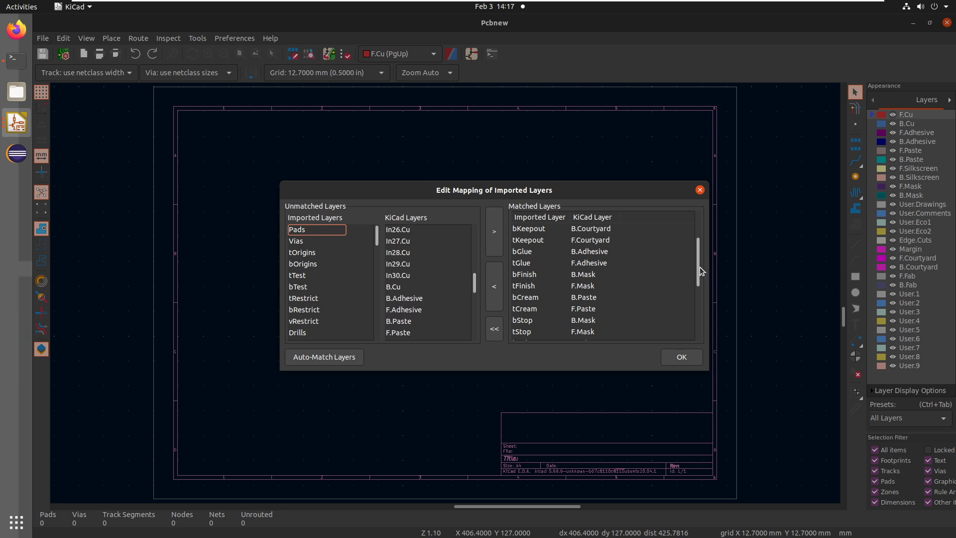
left_click_drag(702, 283, 699, 325)
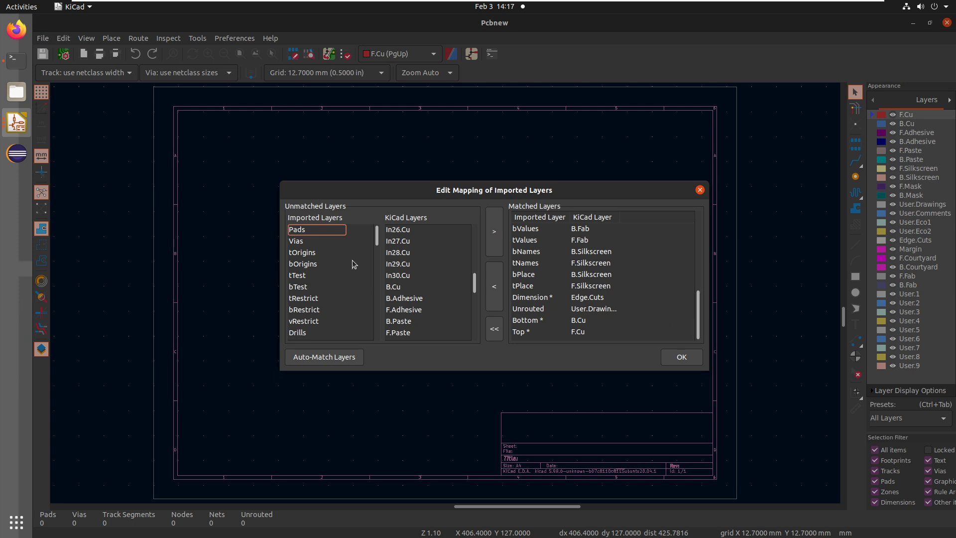
left_click_drag(381, 292, 379, 321)
Step: Match the Eagle layer 200bmp to User.1
scroll(302, 256, "up", 5)
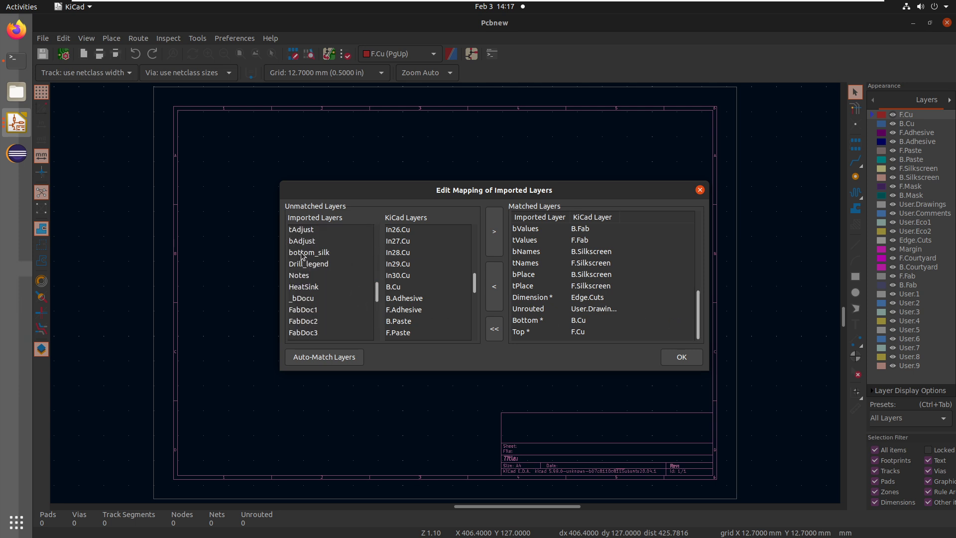
scroll(332, 279, "down", 2)
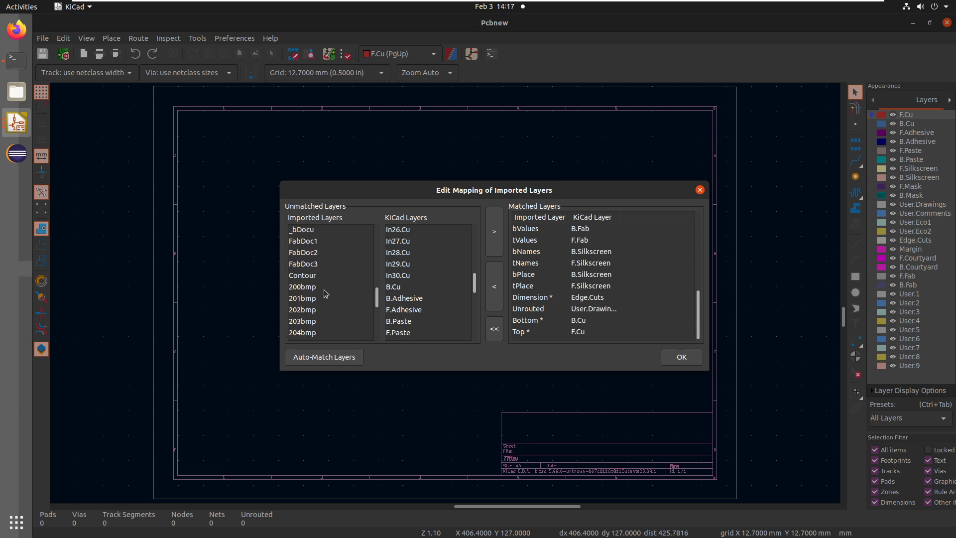
left_click(319, 286)
left_click_drag(476, 286, 475, 312)
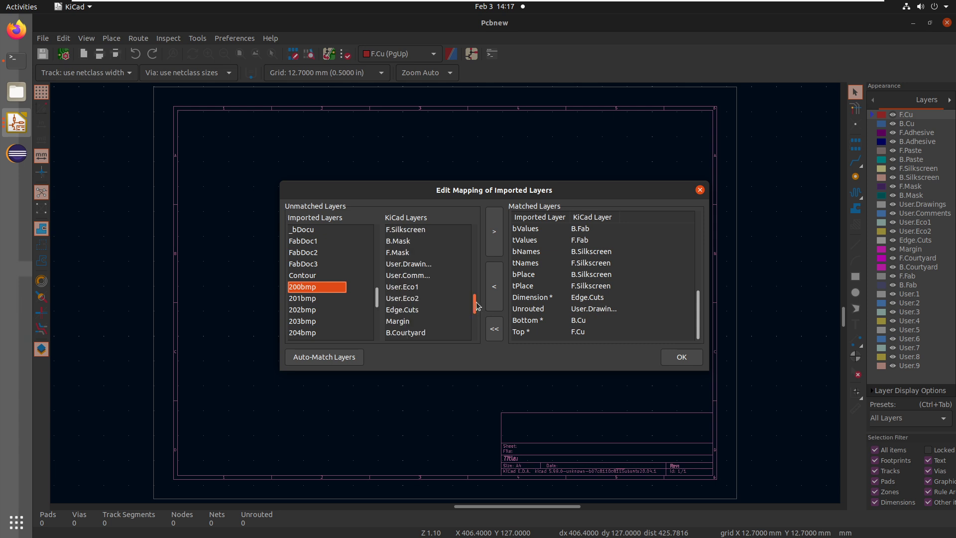
left_click(478, 335)
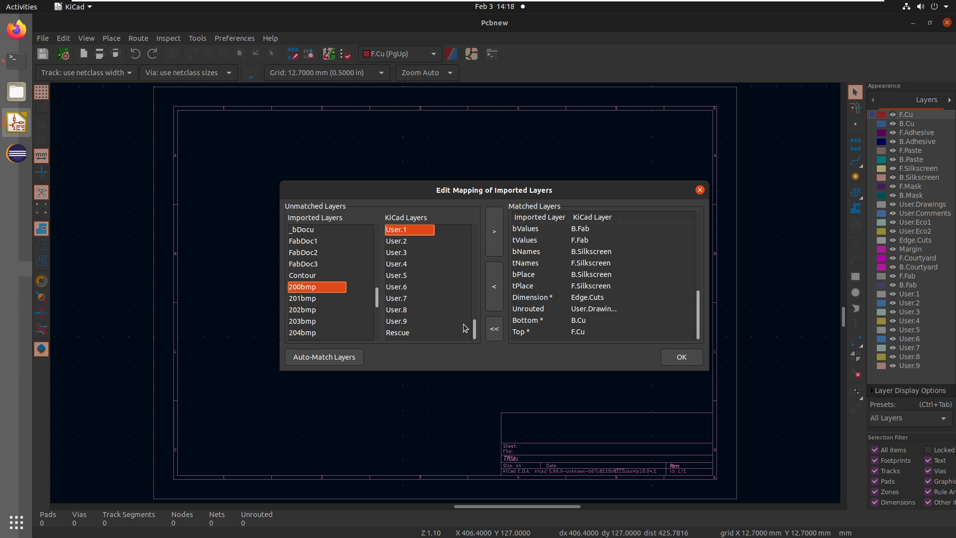
scroll(474, 326, "up", 1)
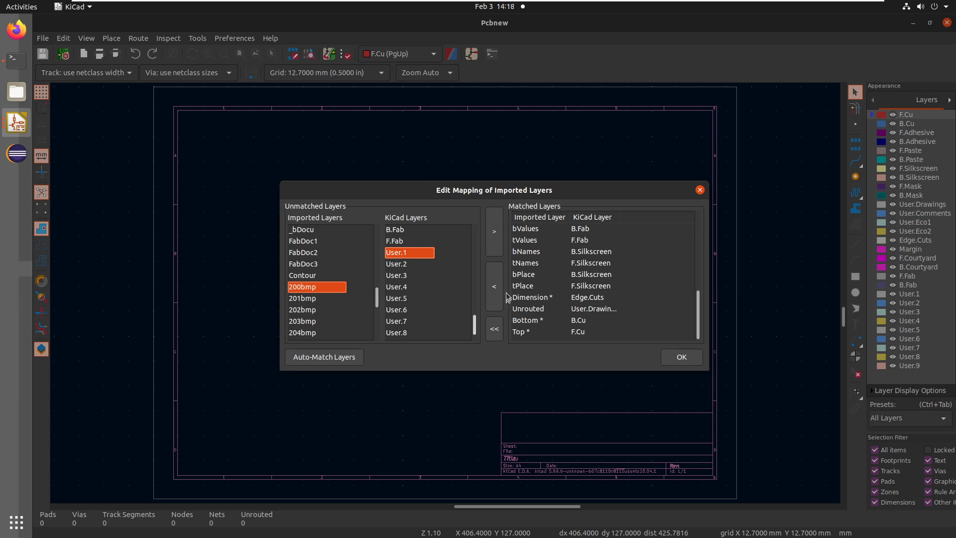
left_click(498, 250)
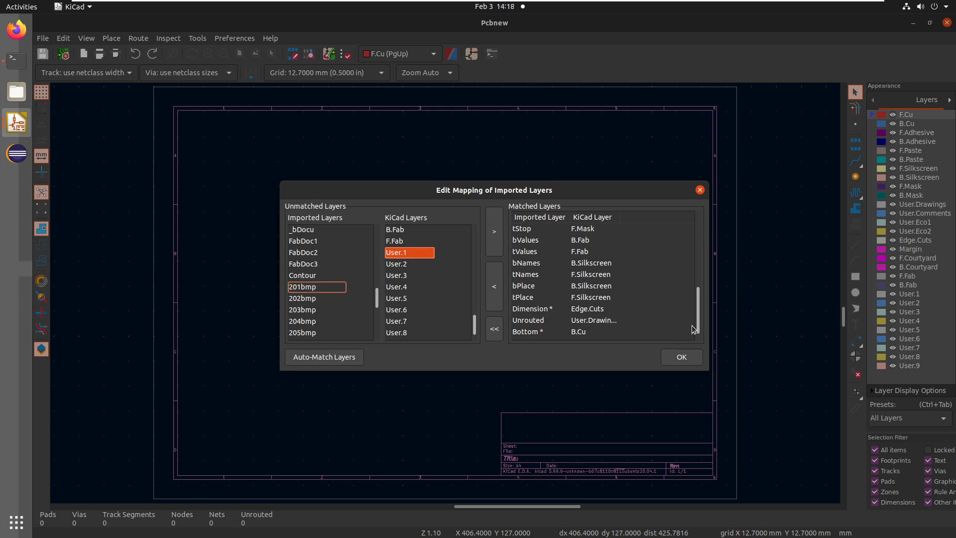
scroll(698, 343, "down", 1)
left_click_drag(698, 343, 693, 225)
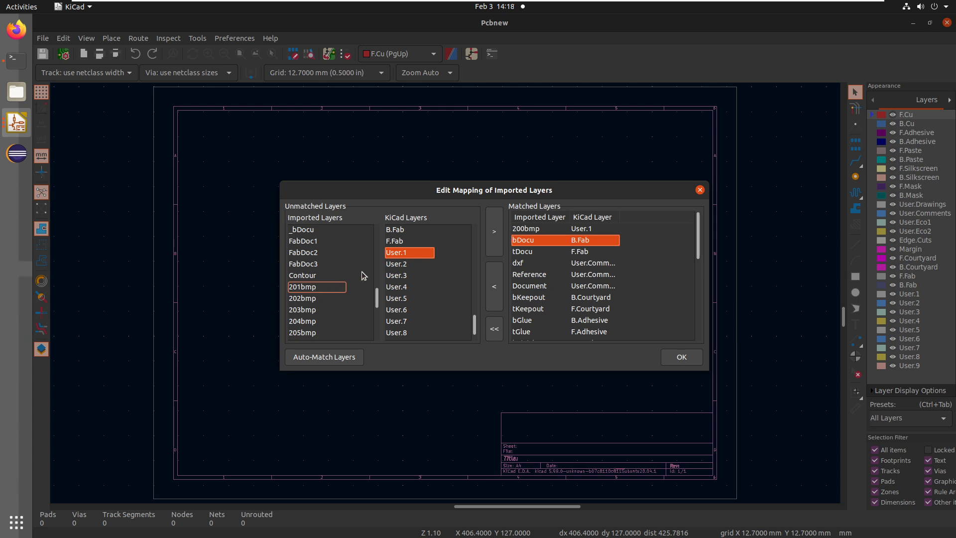
Step: Match 201bmp to User.2, then pair 203bmp with User.3
left_click(306, 287)
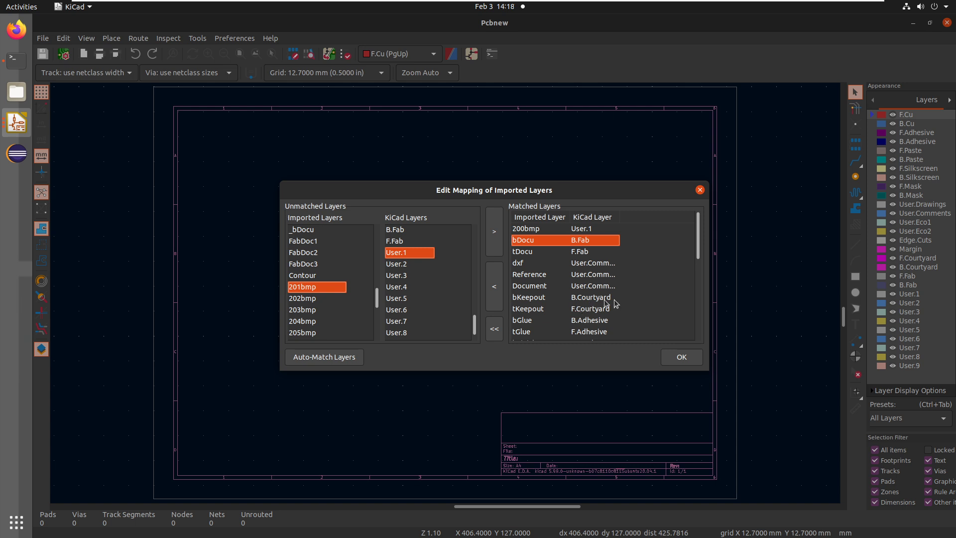
left_click(409, 264)
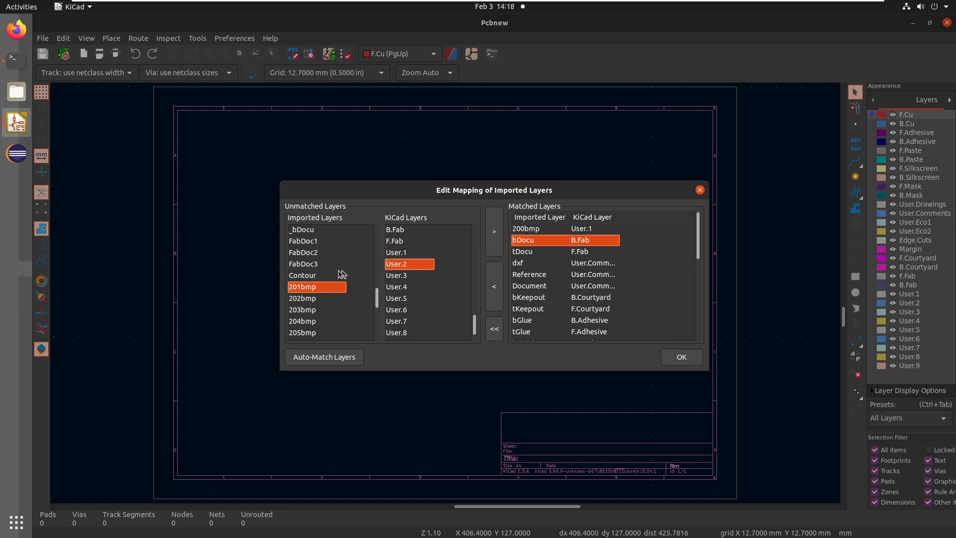
double_click(318, 287)
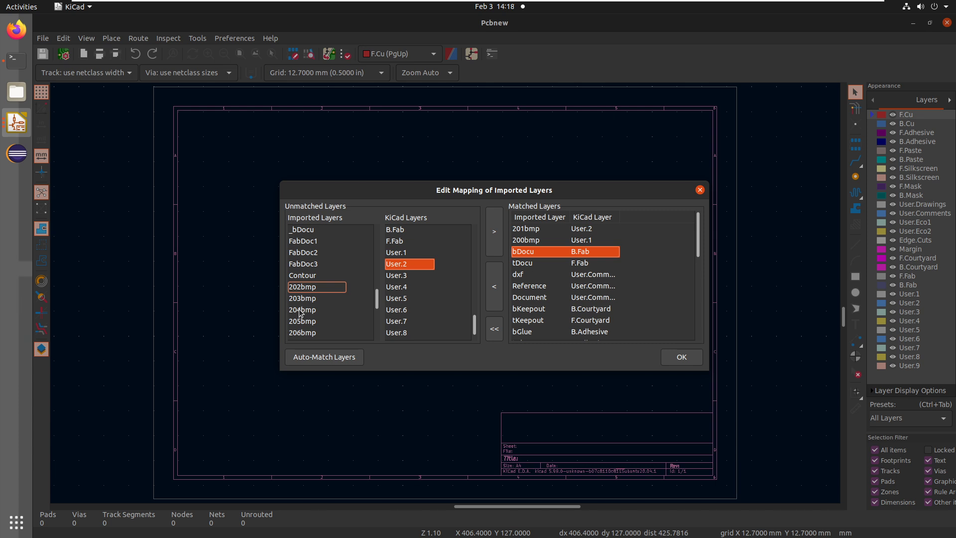
left_click(297, 308)
left_click(319, 297)
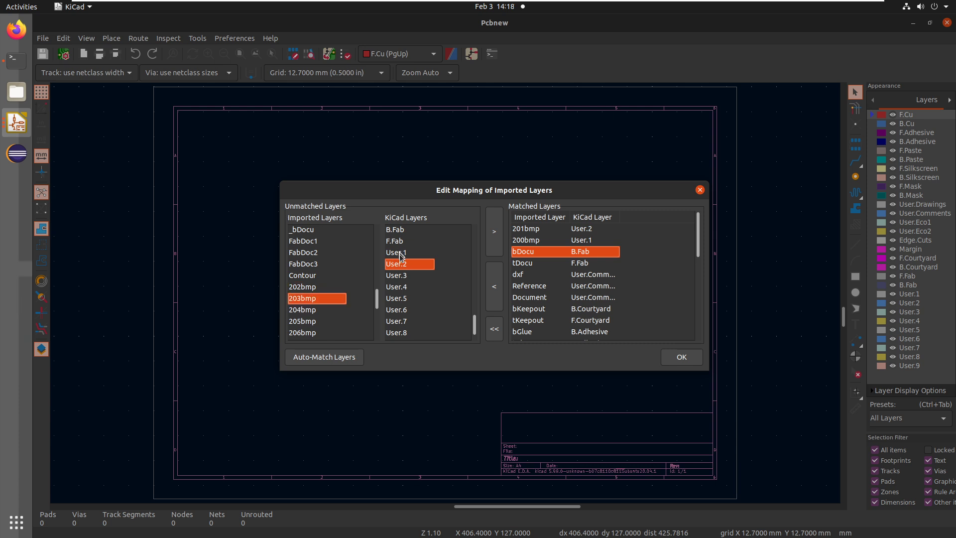
left_click(403, 276)
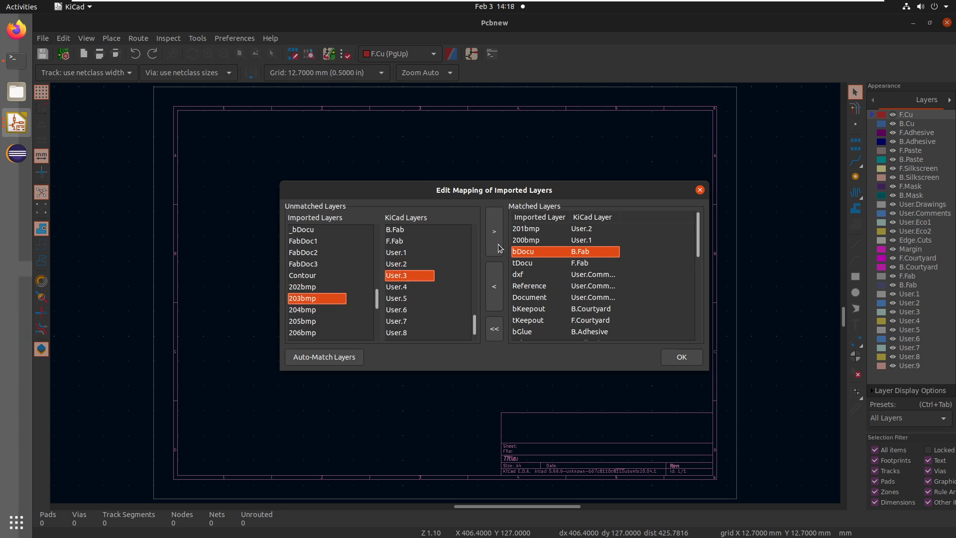
left_click(499, 247)
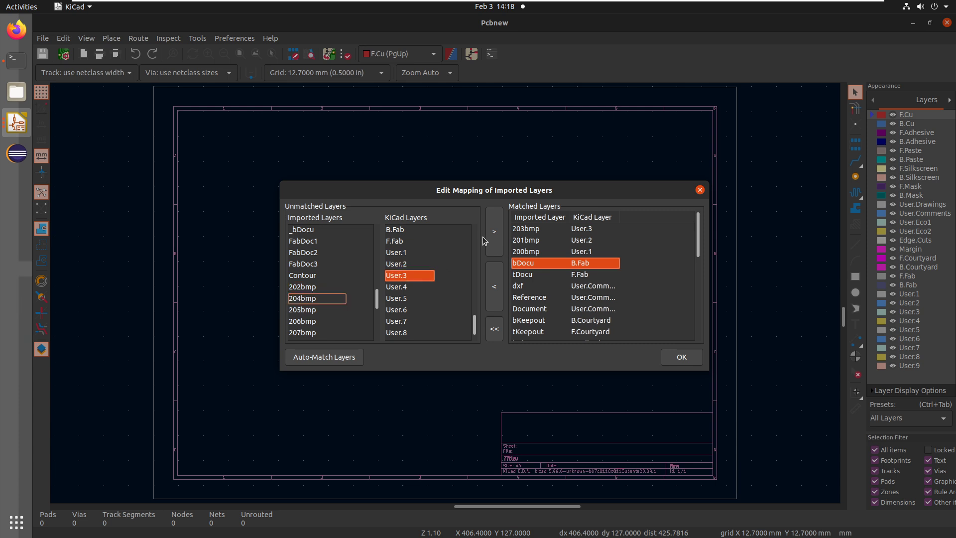
Step: Undo the wrong 203bmp-to-User.3 pairing and match 202bmp to User.3 instead
left_click(323, 310)
left_click(402, 290)
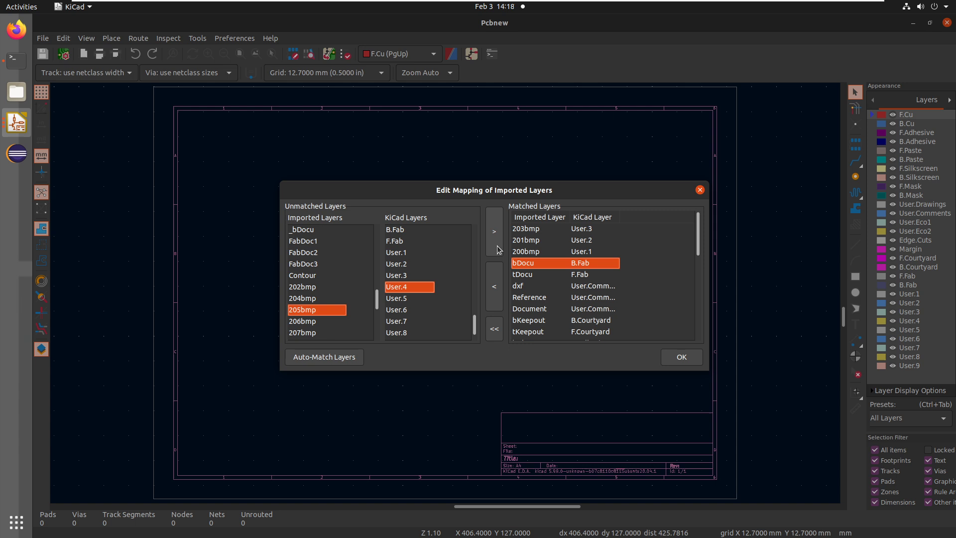
left_click(301, 287)
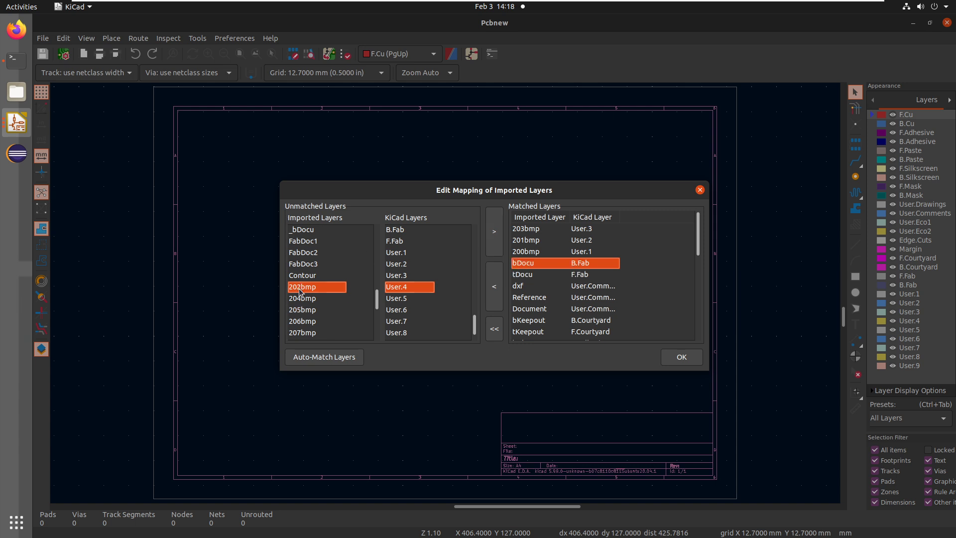
left_click(401, 277)
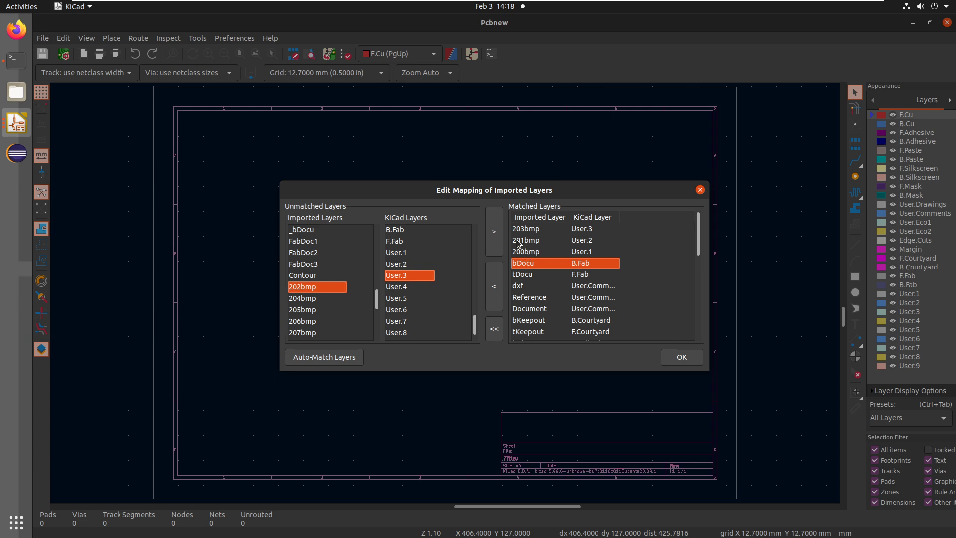
left_click(534, 231)
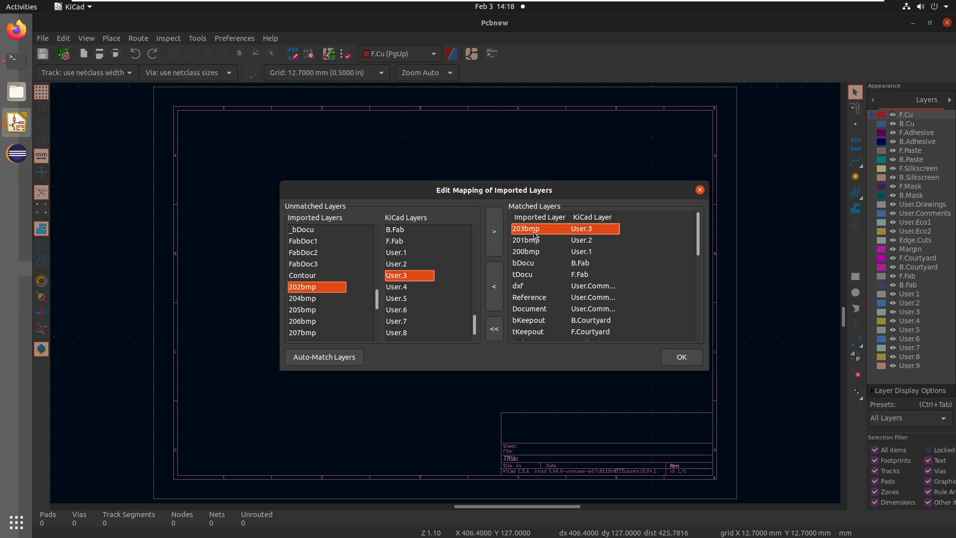
left_click(494, 288)
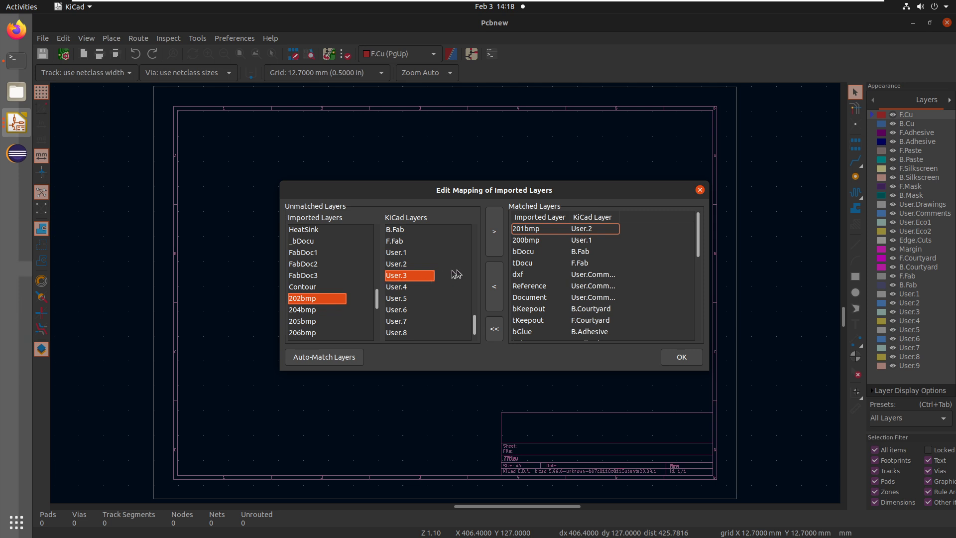
left_click(498, 234)
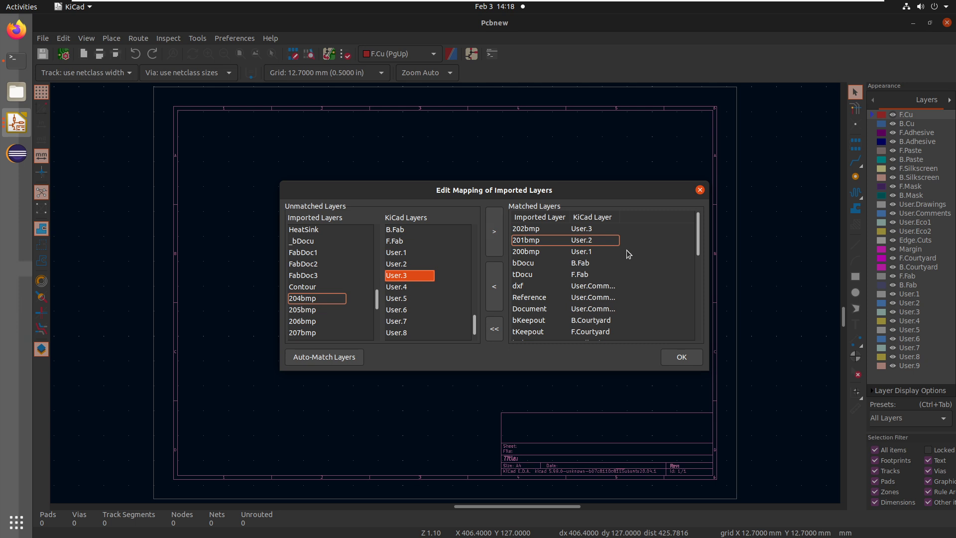
Step: Accept the layer mapping to import the board, re-maximize Pcbnew, and expand the unmapped-layer message details
left_click(687, 356)
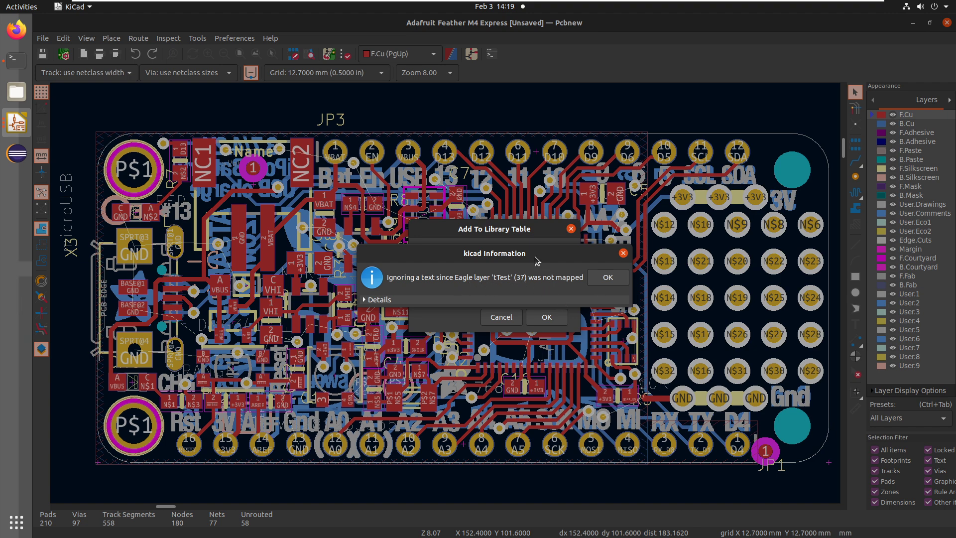
key("super+Down")
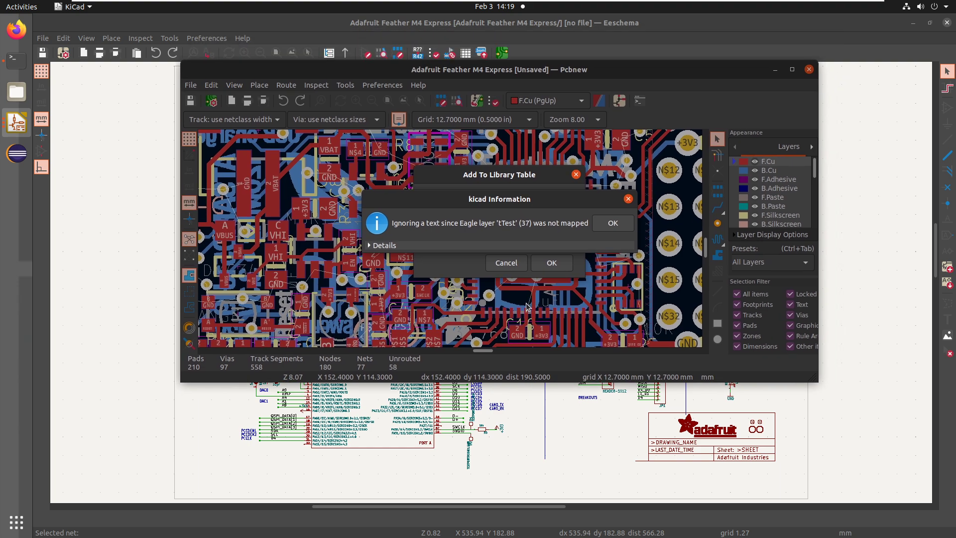
double_click(435, 71)
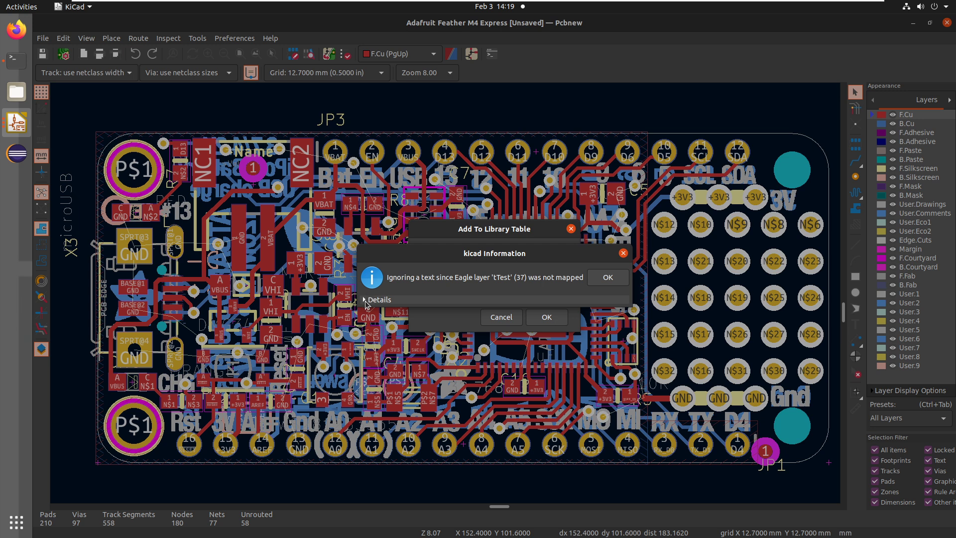
left_click(366, 301)
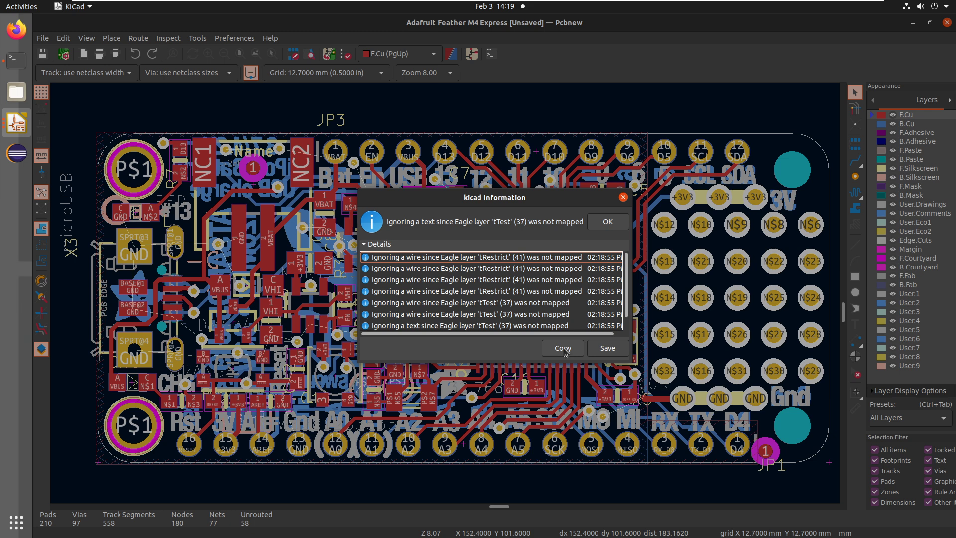
Step: Dismiss the unmapped-layer information and add the imported footprint library to the Project library table
left_click(608, 222)
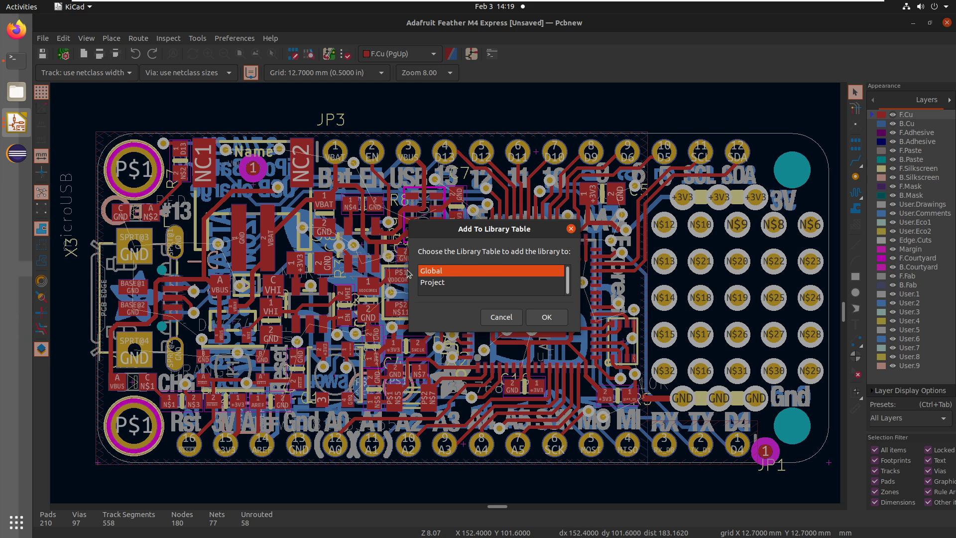
left_click(436, 282)
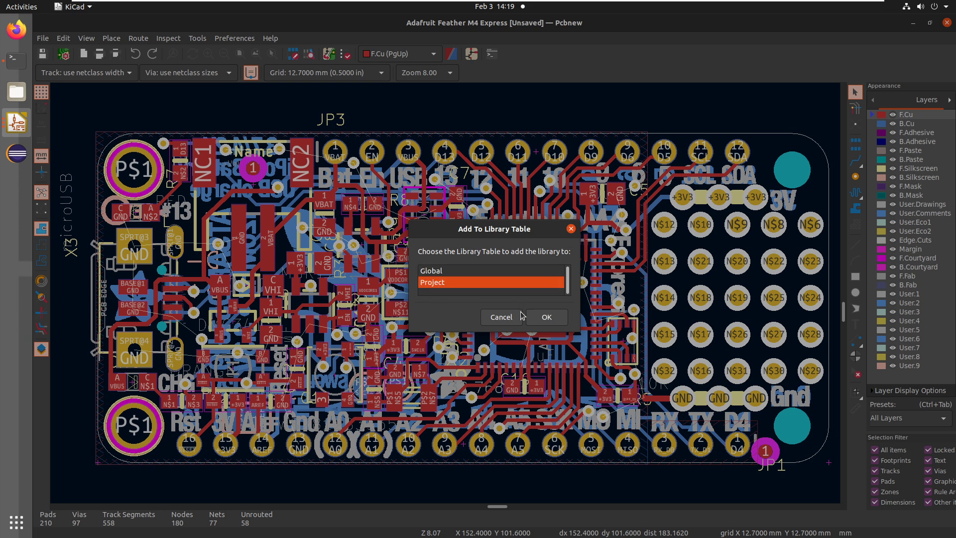
left_click(546, 317)
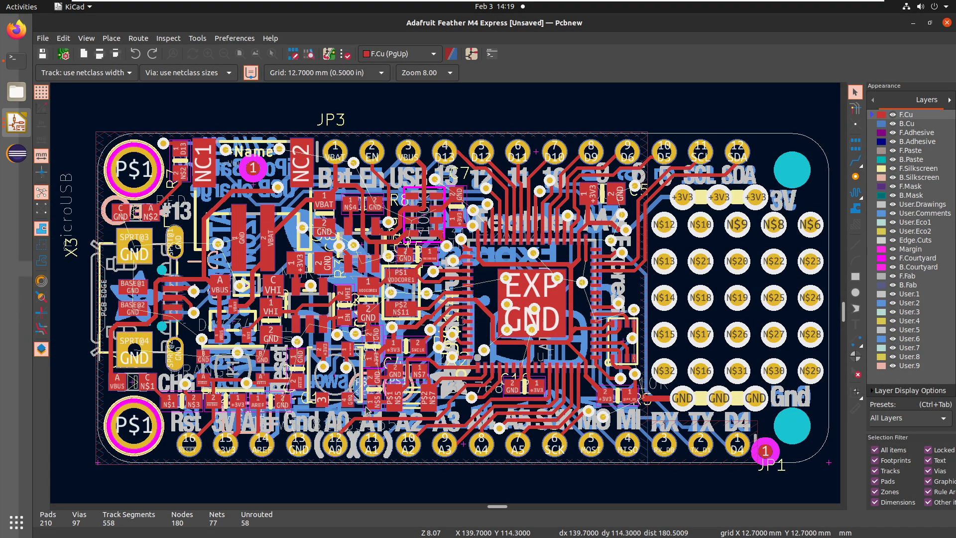
Step: Pan across the imported board, then turn off the User.1 and User.2 layer eye icons
scroll(368, 411, "up", 2)
scroll(481, 345, "down", 3)
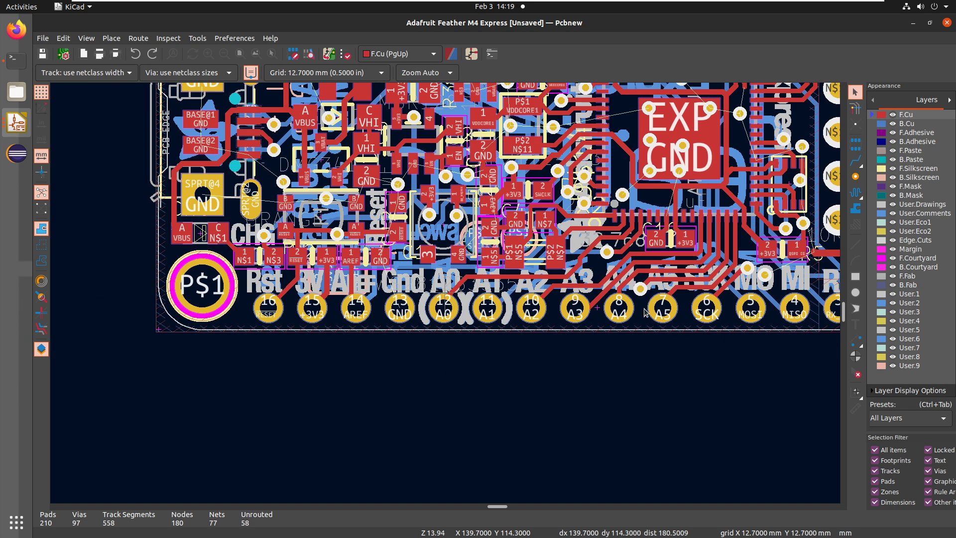
middle_click_drag(508, 376, 380, 448)
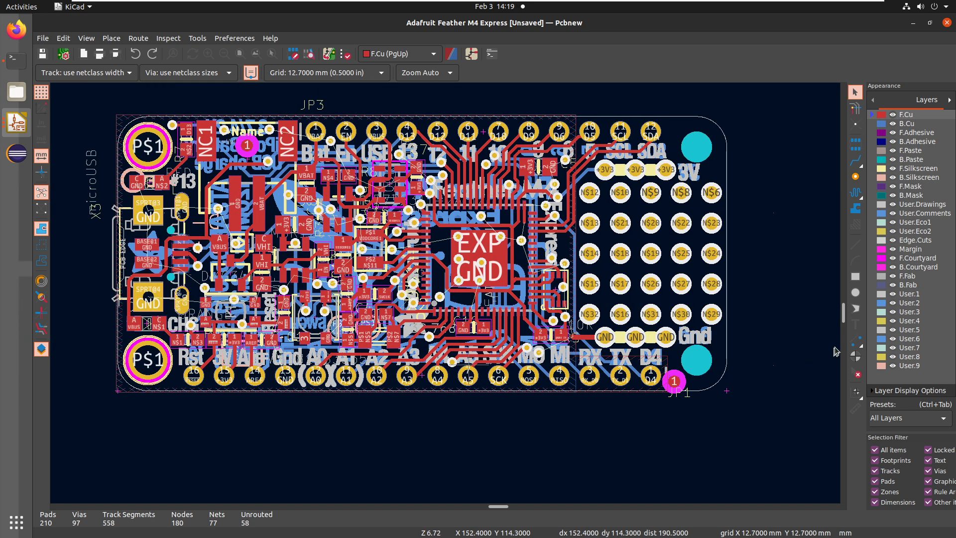
left_click(893, 297)
left_click(893, 296)
left_click(893, 302)
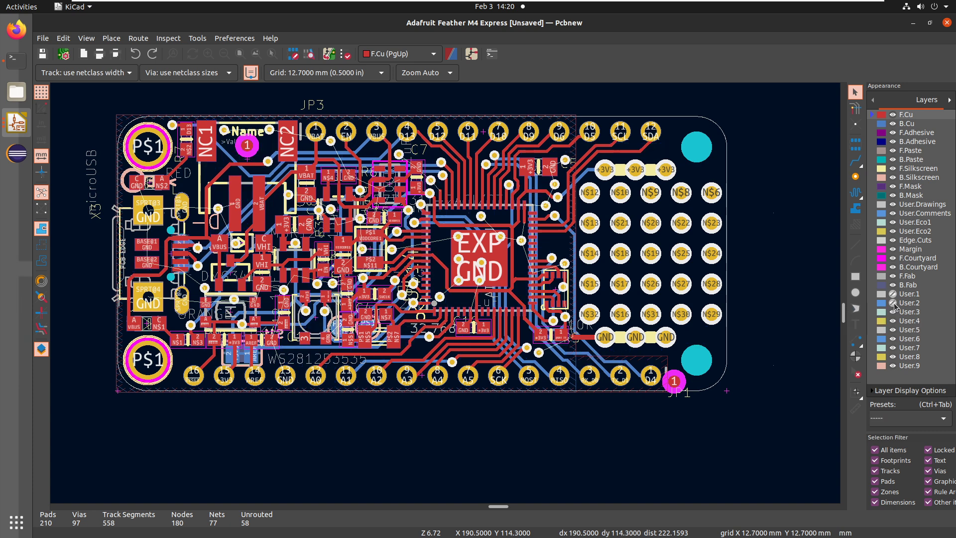
left_click(893, 303)
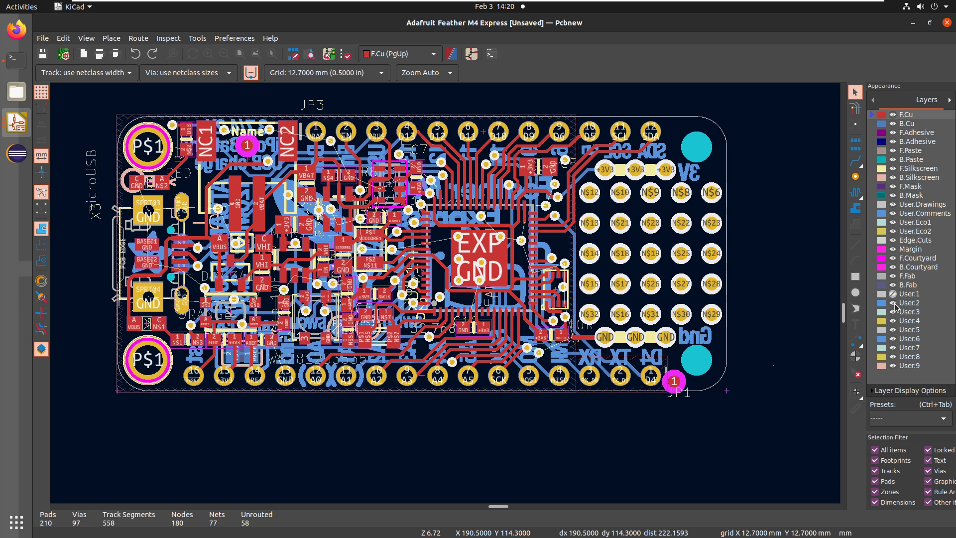
left_click(893, 303)
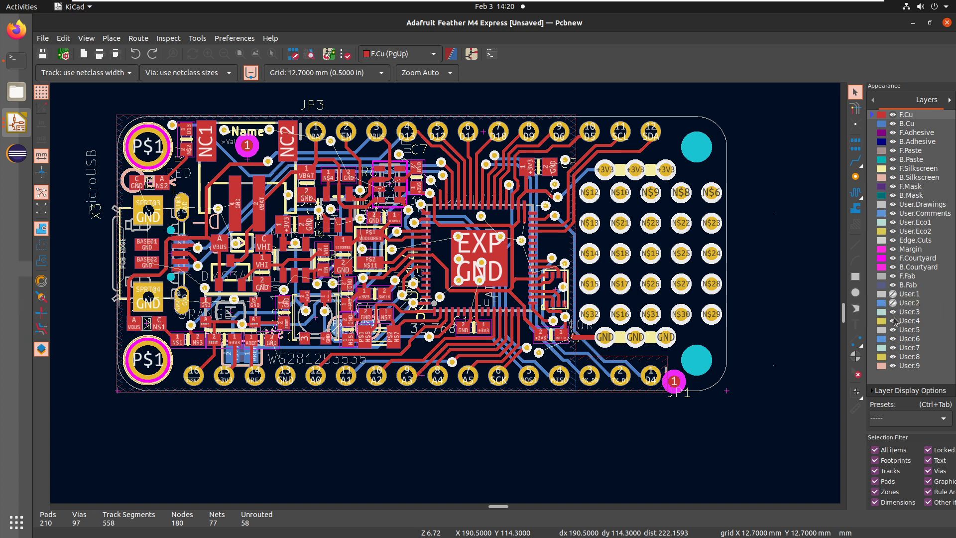
Step: Hide all layers, briefly show User.1, then make User.2 the active, only visible layer
right_click(905, 297)
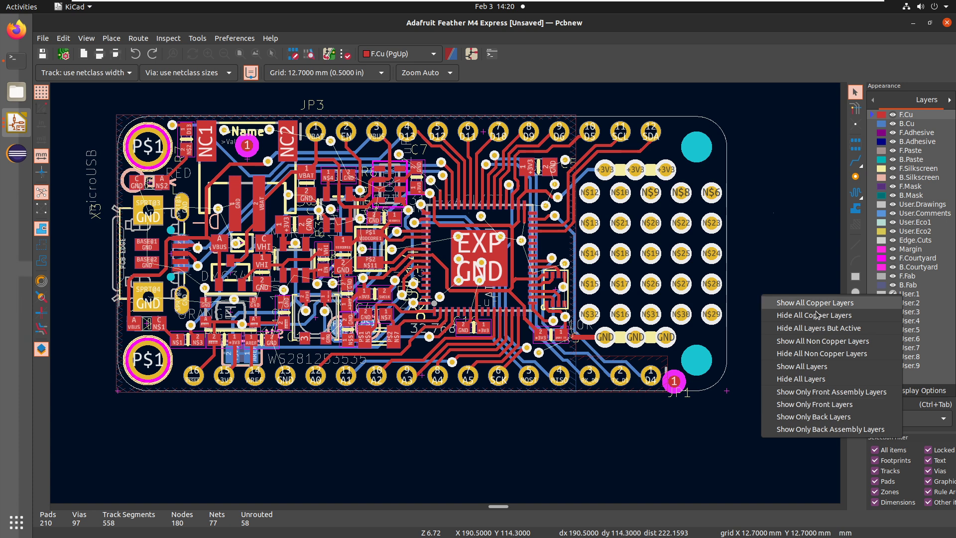
left_click(807, 379)
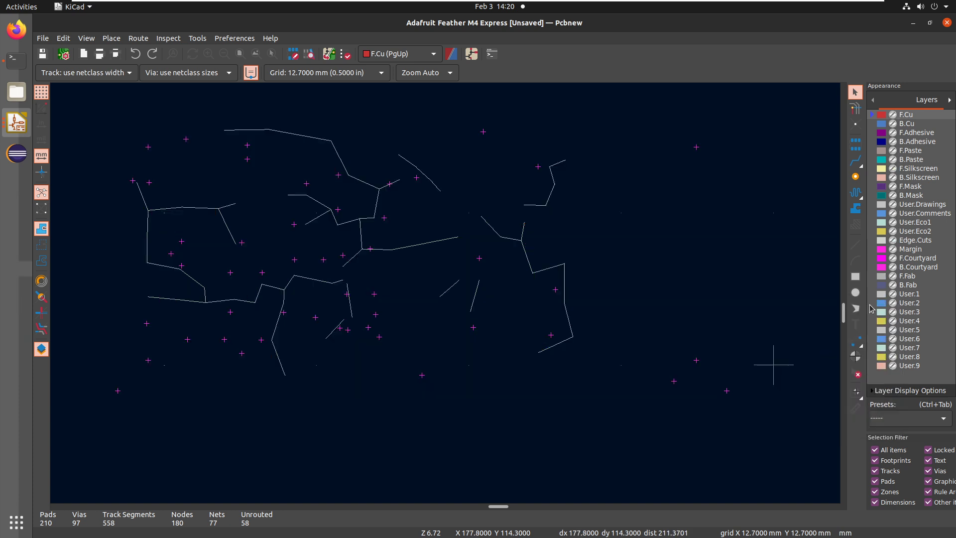
left_click(893, 294)
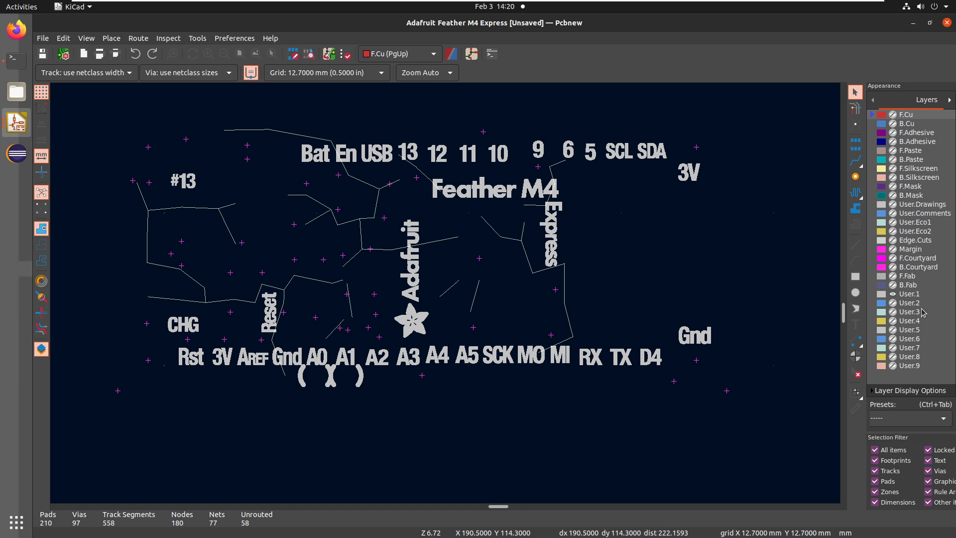
left_click(895, 302)
left_click(892, 294)
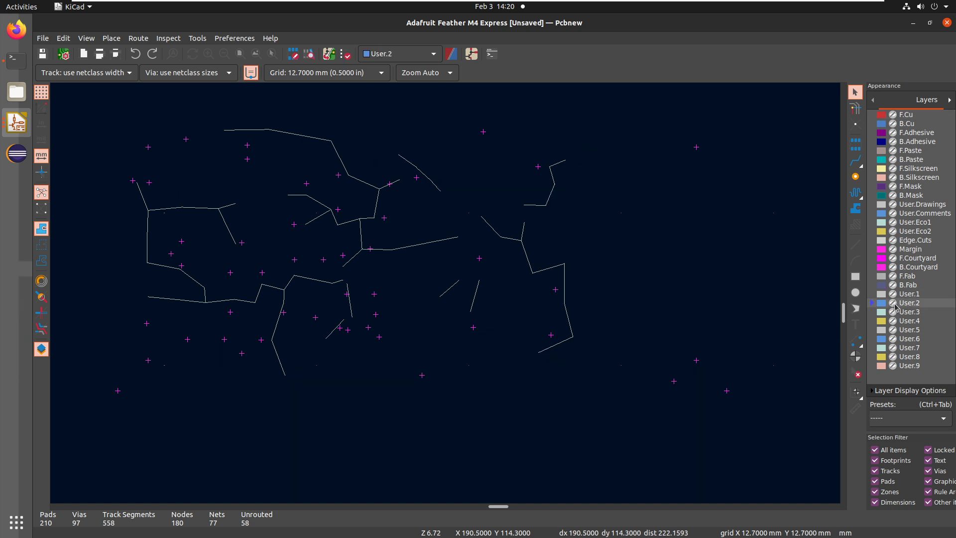
left_click(893, 303)
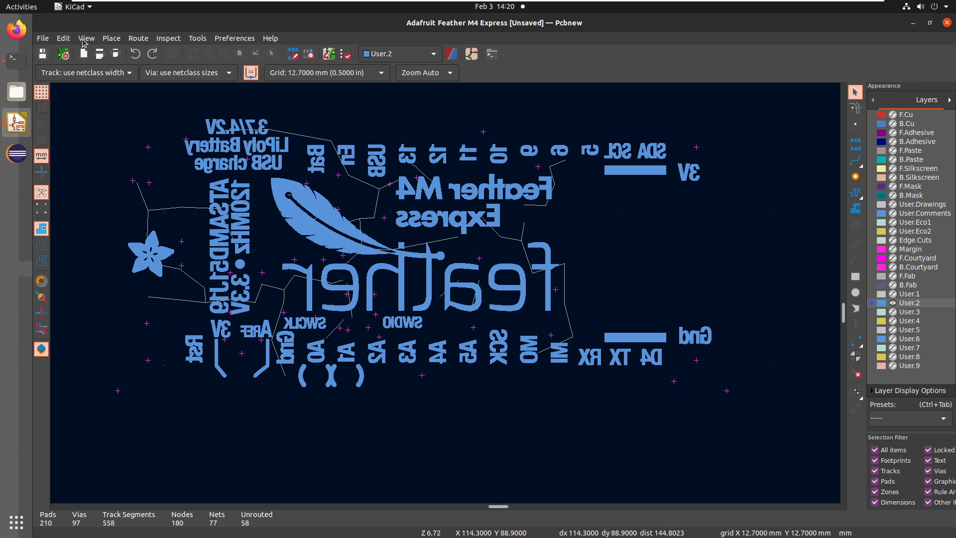
left_click(85, 40)
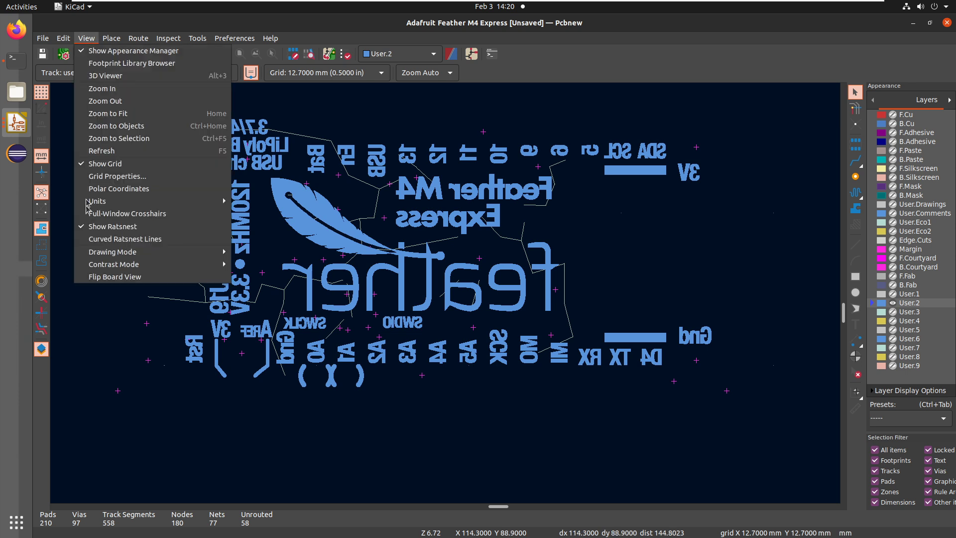
Step: Flip the board view so the User.2 Feather logo and pin labels read correctly
left_click(117, 279)
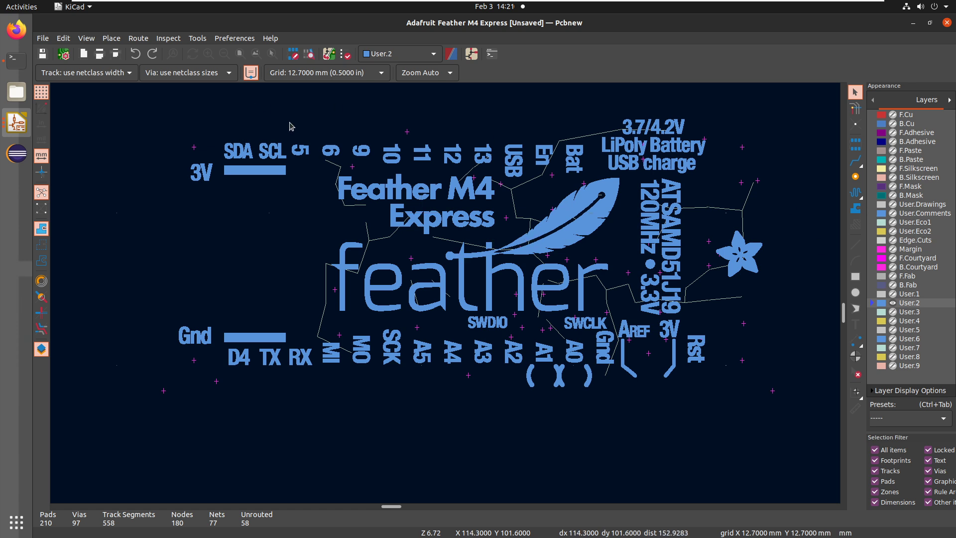
Step: Switch to the Eeschema window and zoom in on R6 and the +3V3 flag
left_click(13, 134)
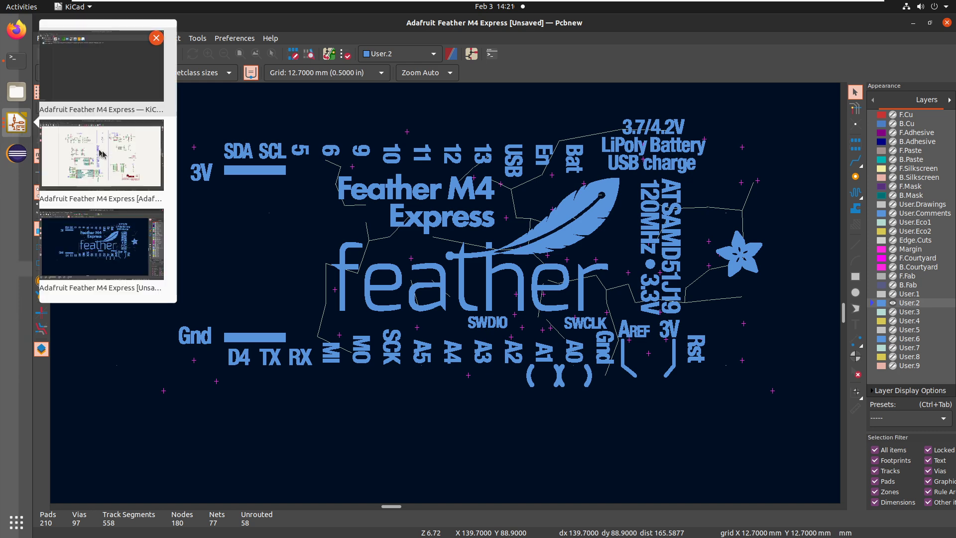
left_click(109, 154)
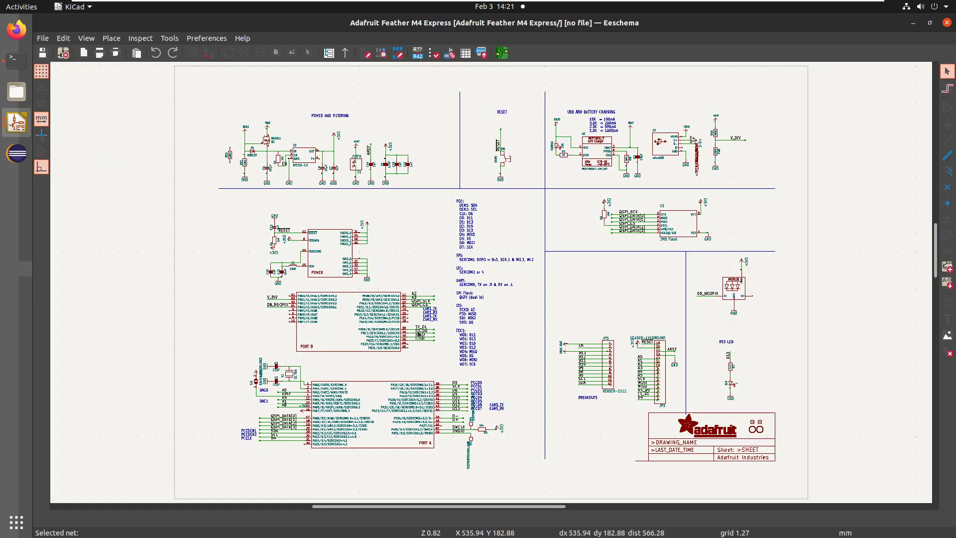
scroll(502, 431, "up", 3)
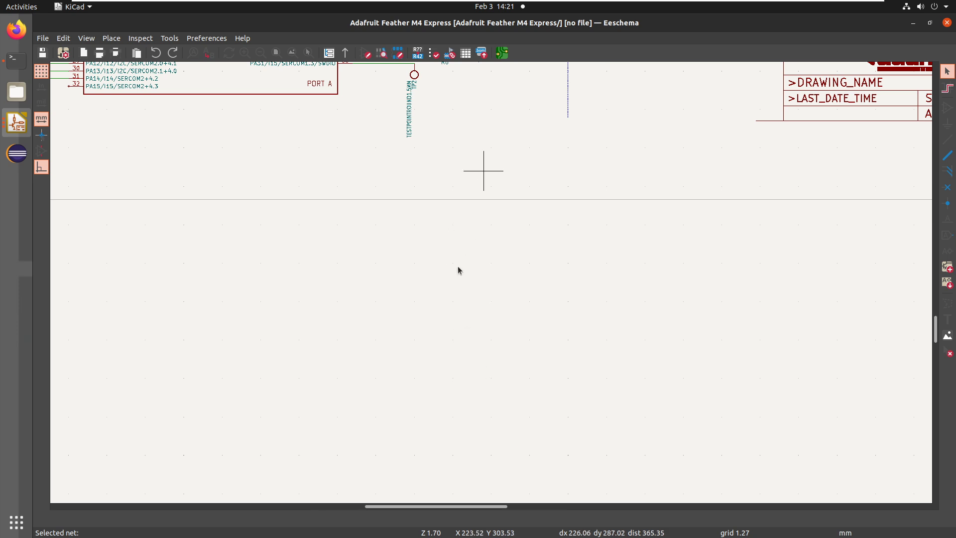
scroll(430, 338, "up", 4, "shift")
scroll(431, 264, "right", 3, "ctrl")
scroll(402, 175, "up", 3)
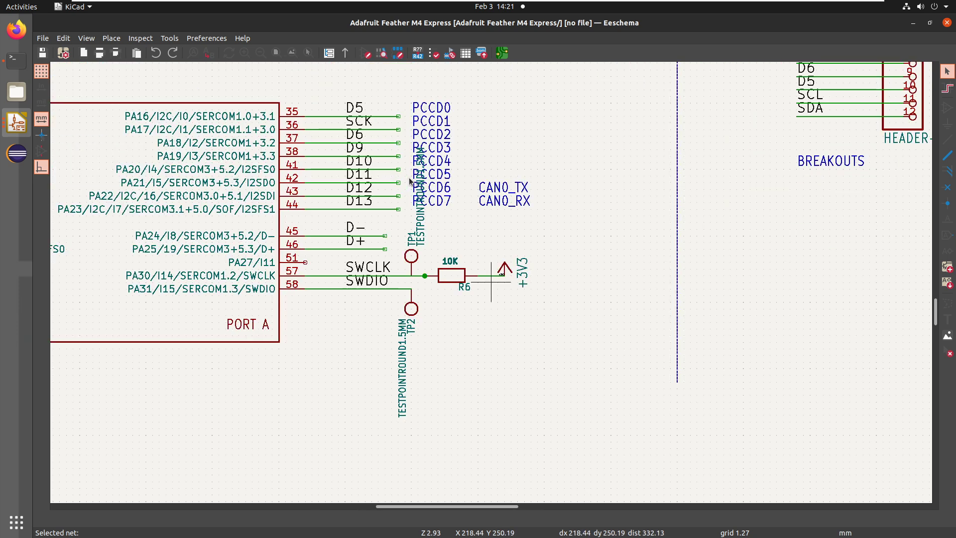
scroll(510, 285, "up", 8)
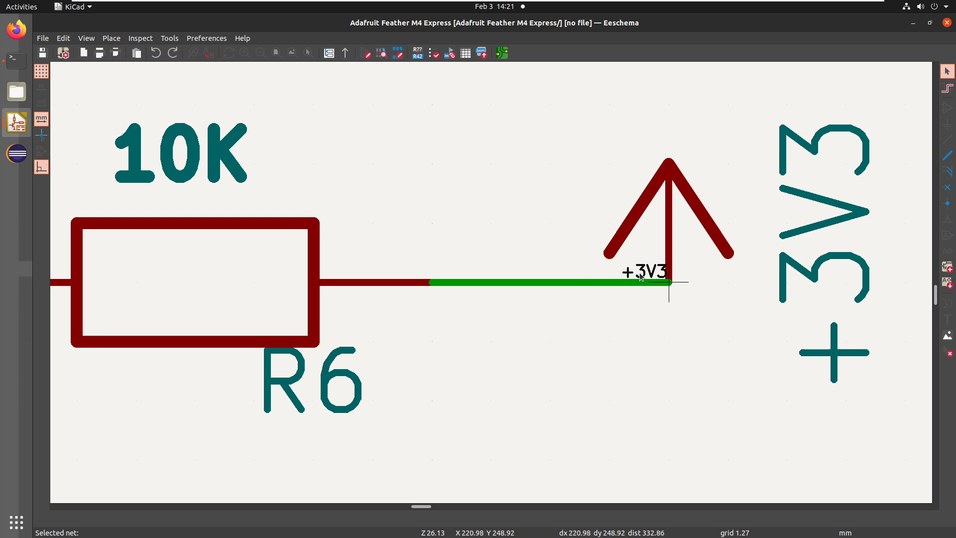
Step: Inspect the JP3 header flags and crystal nets, then zoom back out
scroll(625, 261, "down", 2)
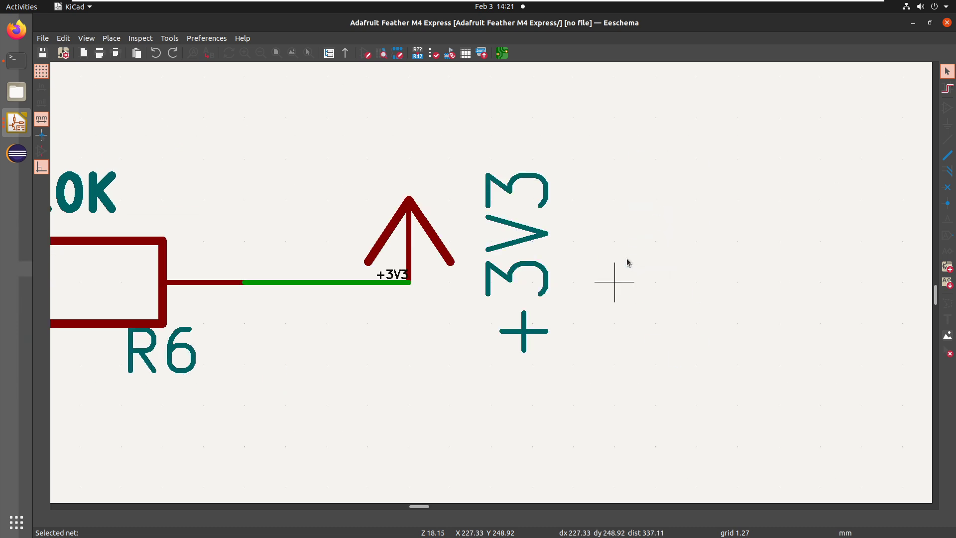
scroll(463, 234, "down", 1)
scroll(452, 228, "down", 1)
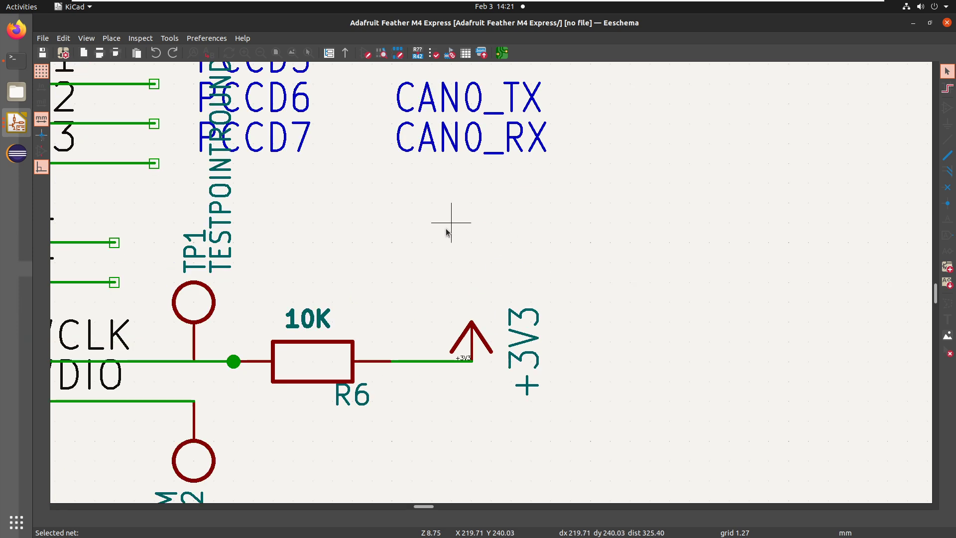
scroll(446, 231, "down", 2)
scroll(445, 233, "down", 2)
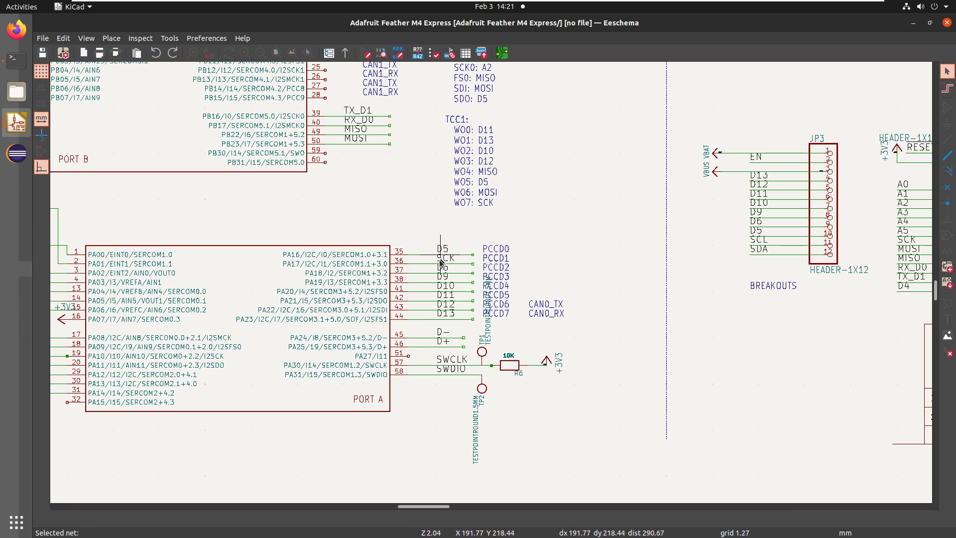
scroll(506, 291, "down", 1)
scroll(272, 312, "down", 1)
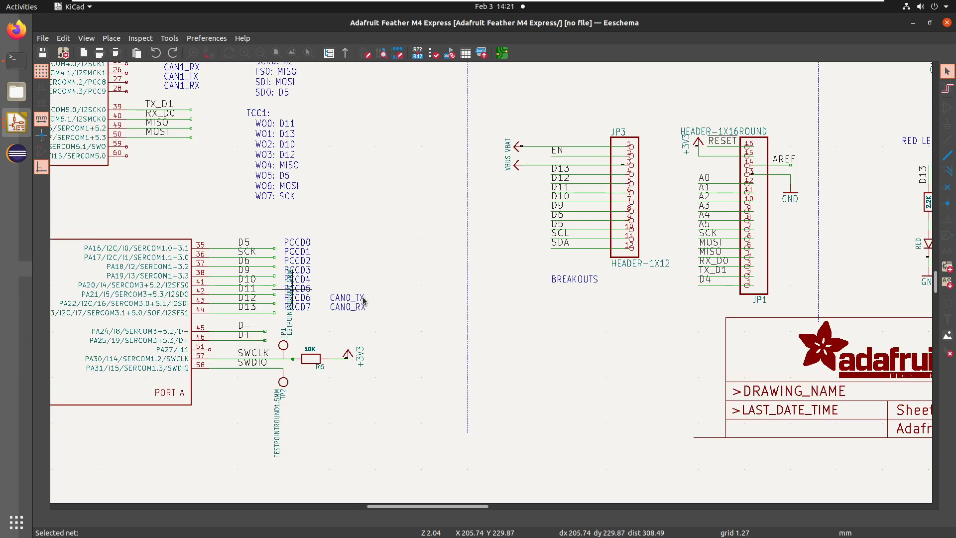
scroll(362, 304, "up", 1)
middle_click_drag(363, 298, 617, 283)
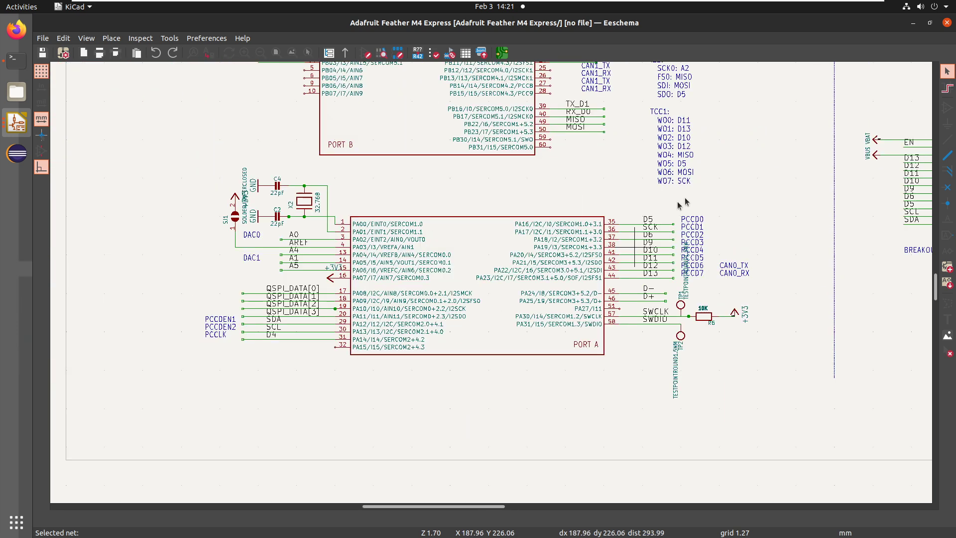
scroll(377, 315, "right", 5)
right_click(376, 315)
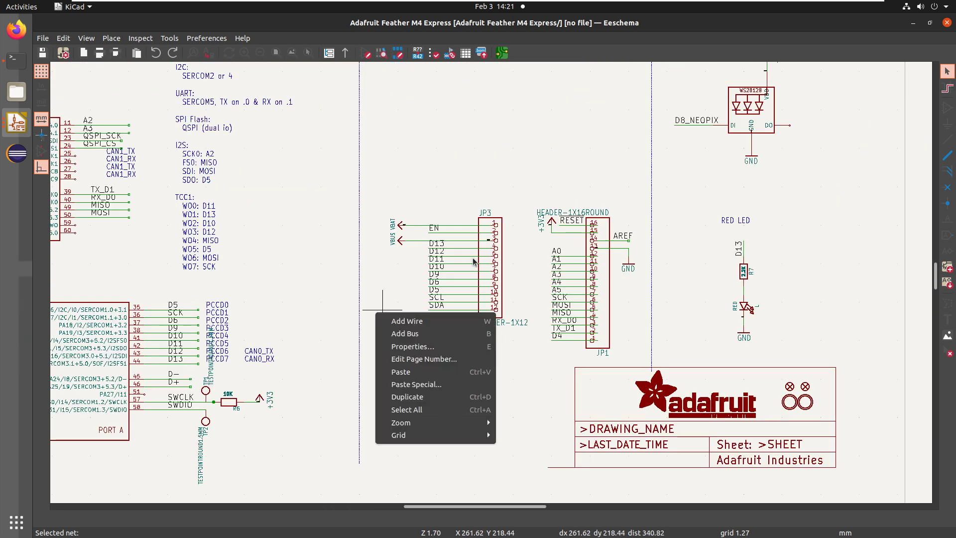
key("Escape")
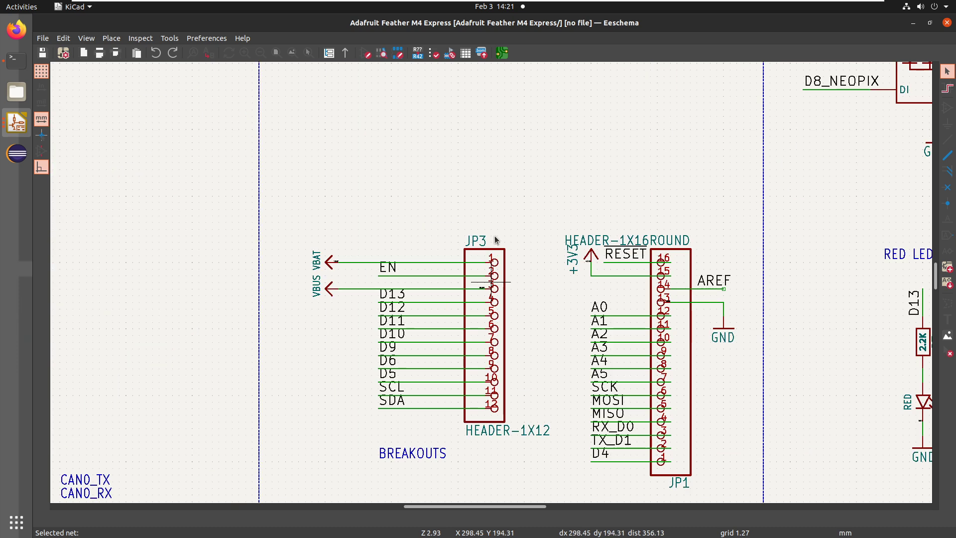
scroll(476, 255, "up", 3)
scroll(476, 258, "up", 4)
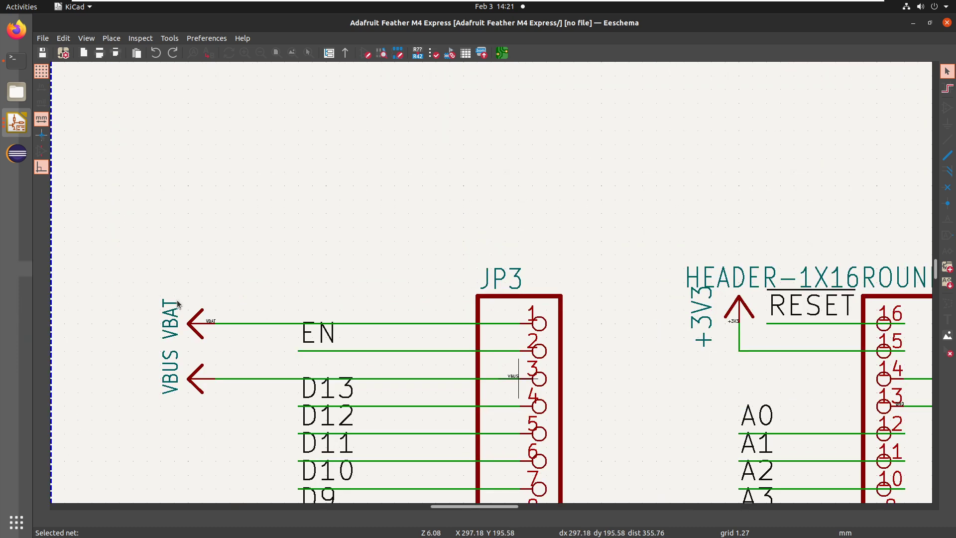
scroll(291, 329, "down", 10)
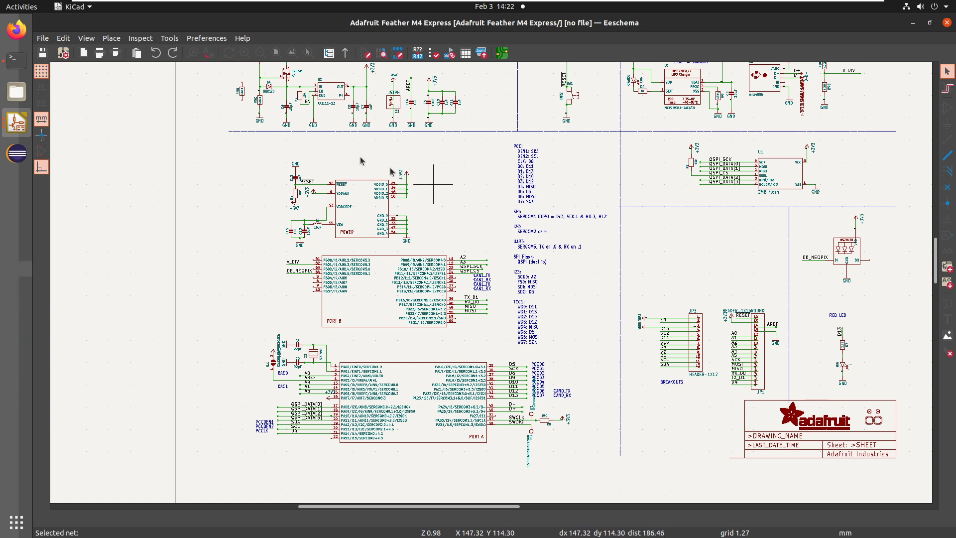
Step: Bring the Pcbnew board editor window back to the front
left_click(16, 123)
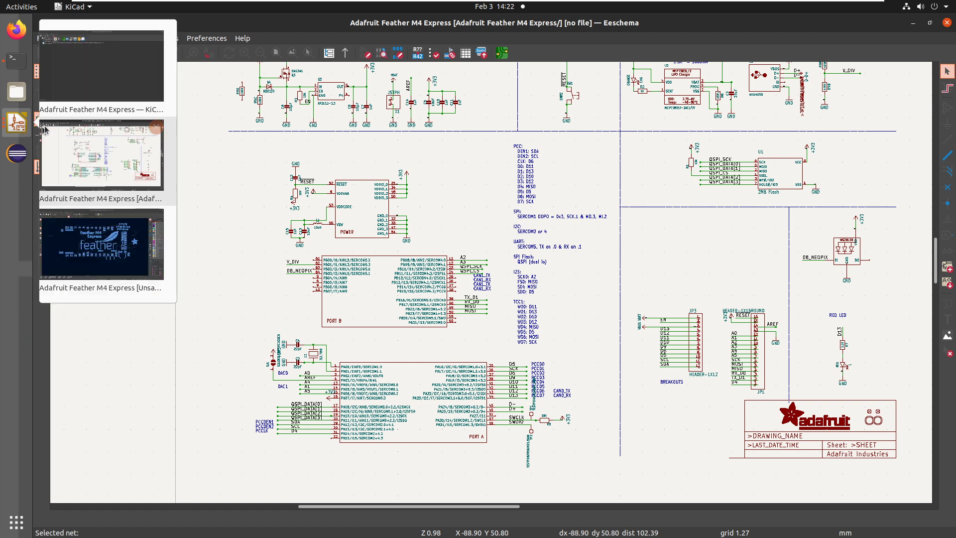
left_click(96, 237)
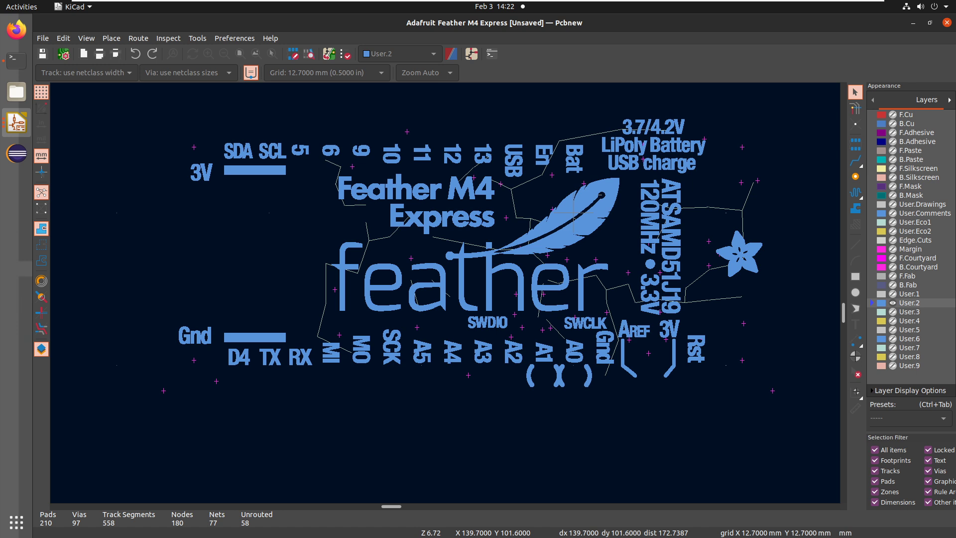